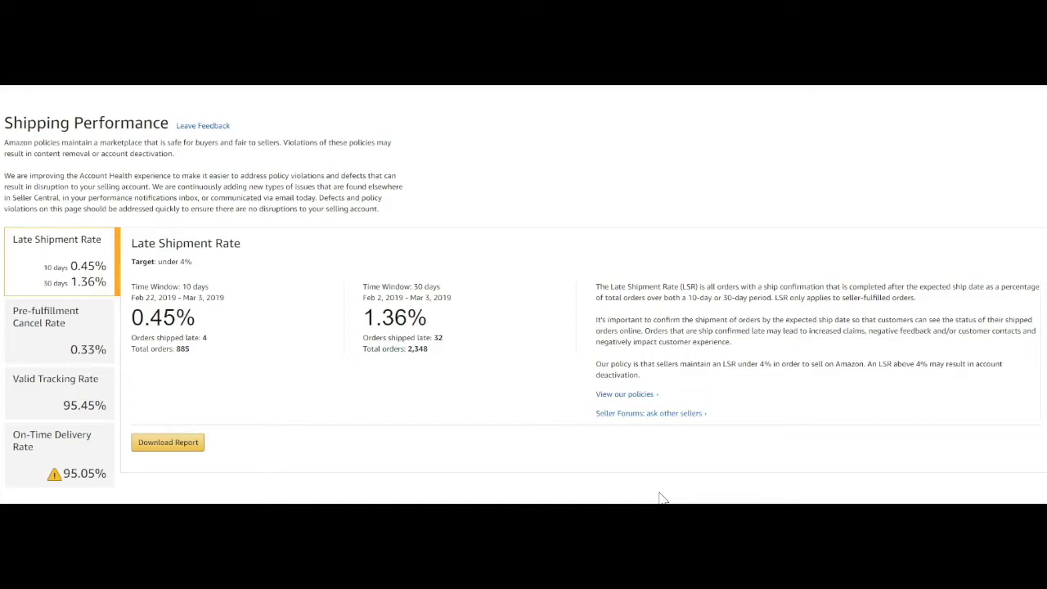
- Download the Late Shipment Rate report and widen its spreadsheet columns B to E to show the full order IDs and dates
click(185, 444)
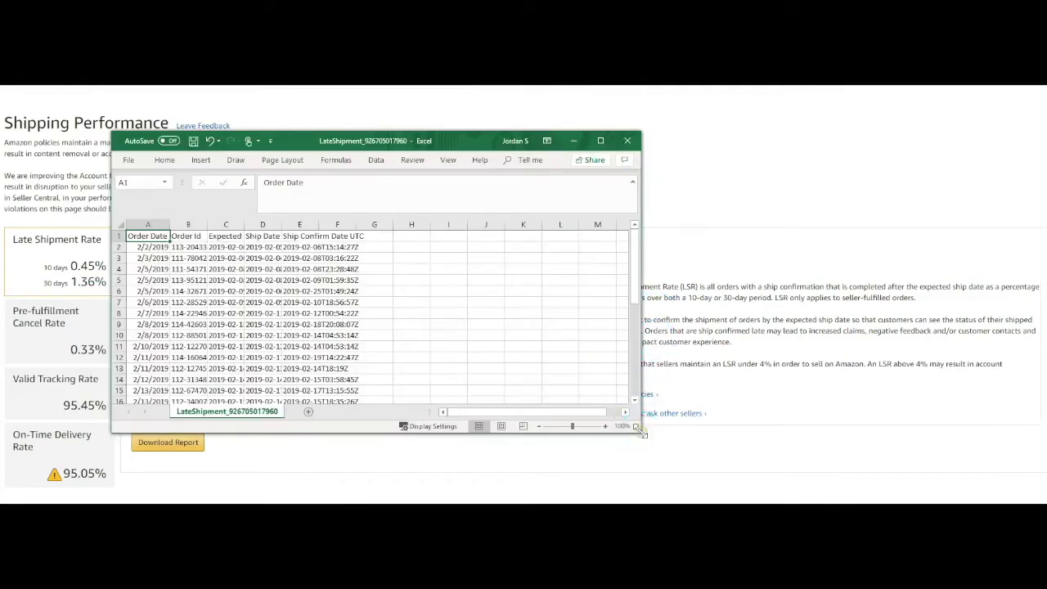
drag(642, 434, 826, 503)
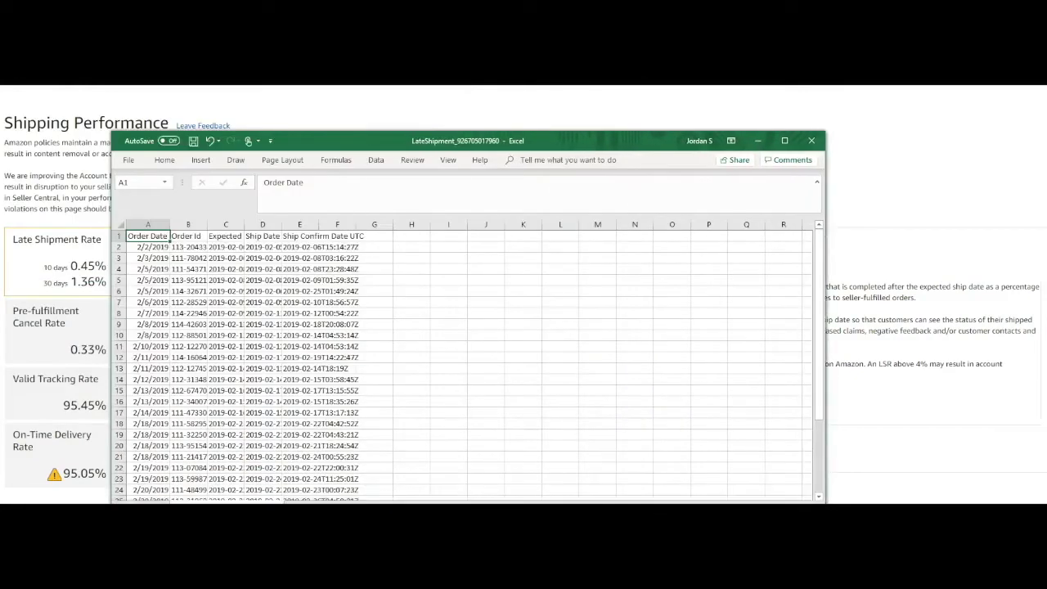
double_click(210, 225)
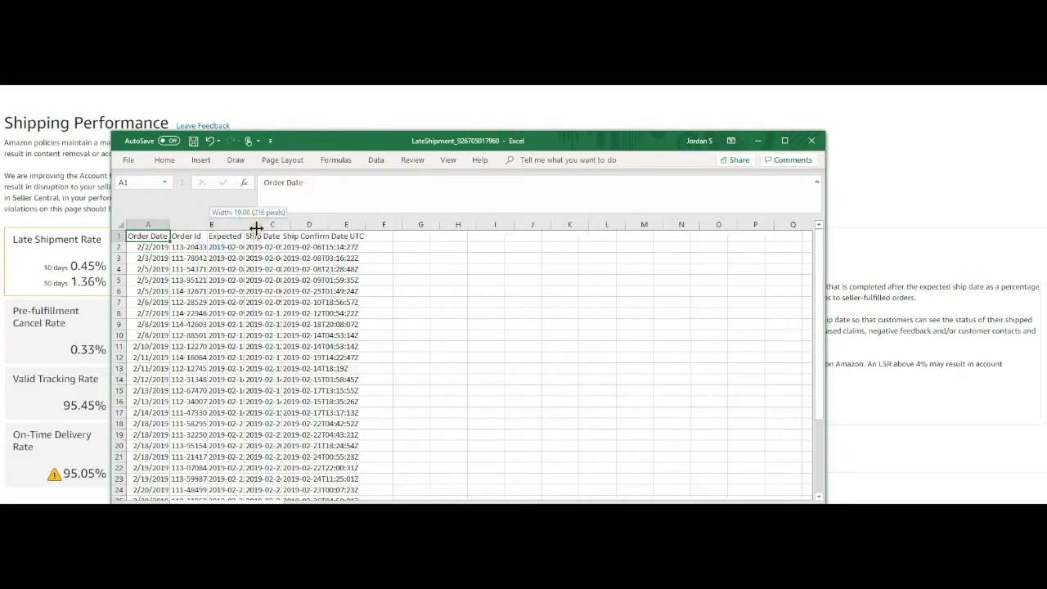
double_click(289, 226)
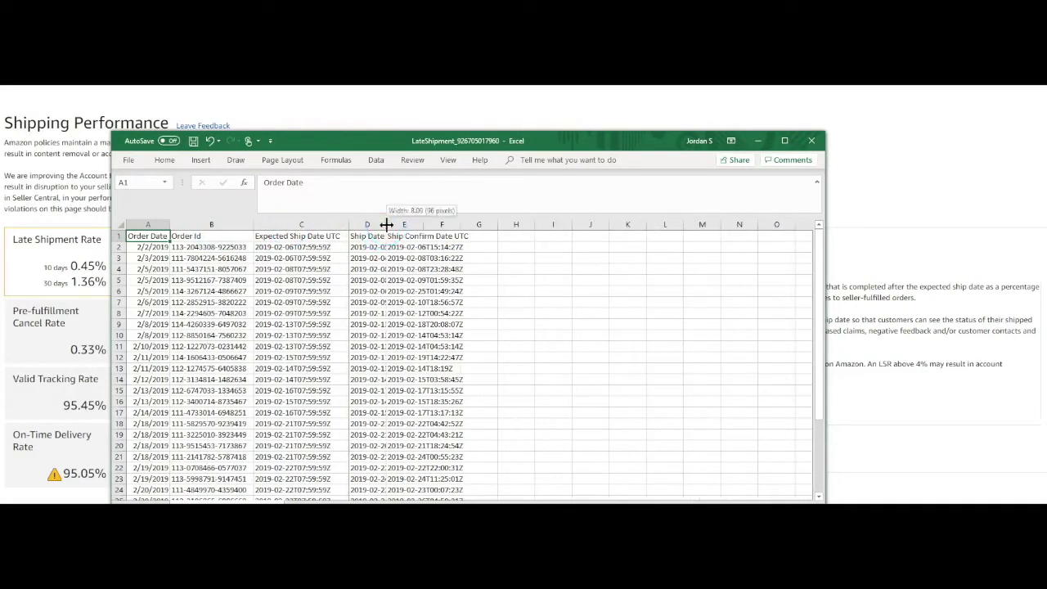
double_click(384, 226)
drag(490, 227, 590, 229)
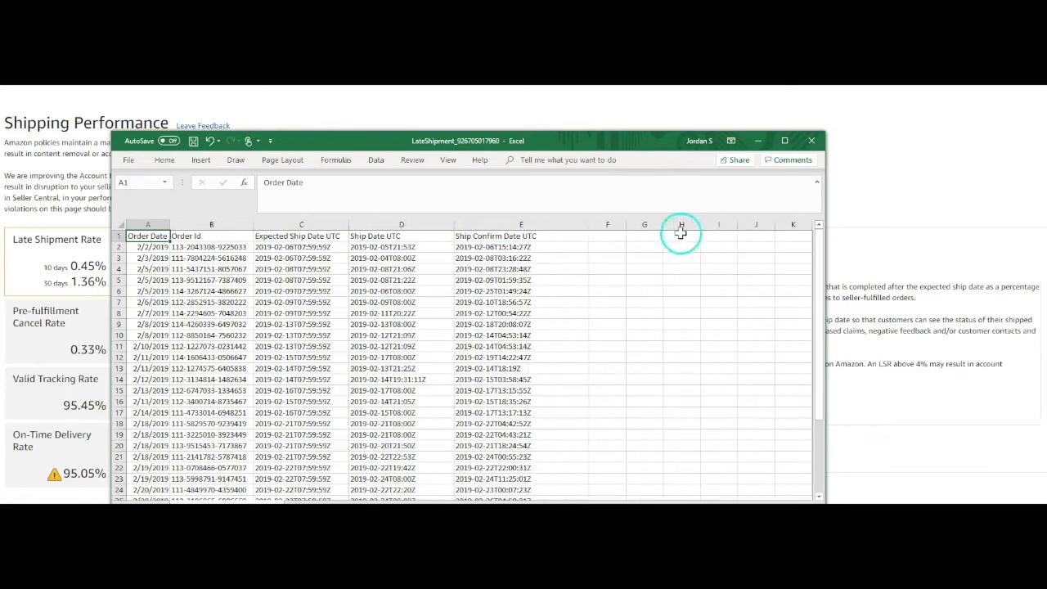
double_click(254, 225)
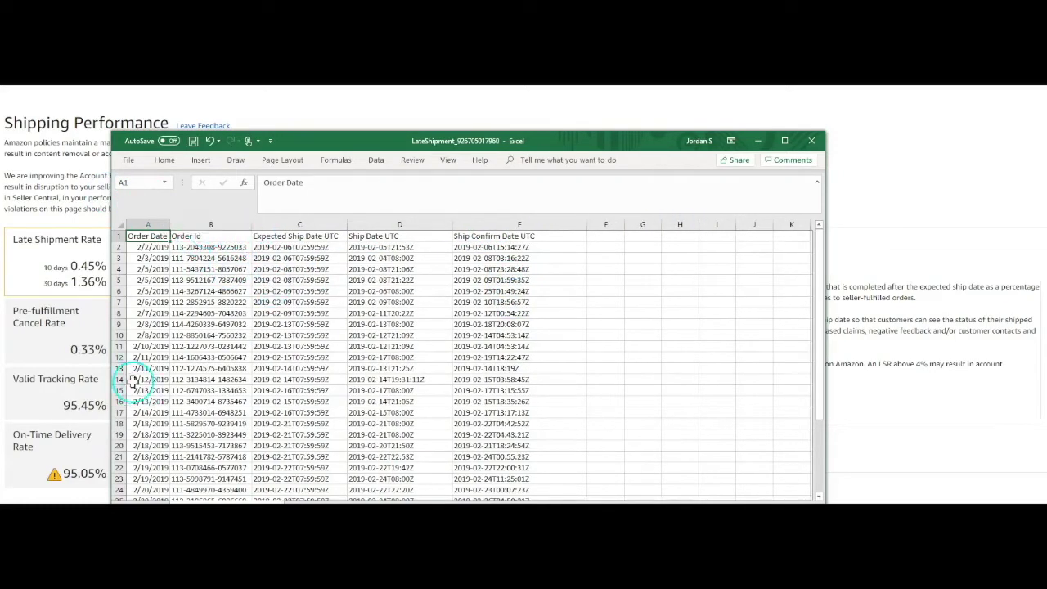
- Insert a blank column before the Expected Ship Date UTC column
click(261, 225)
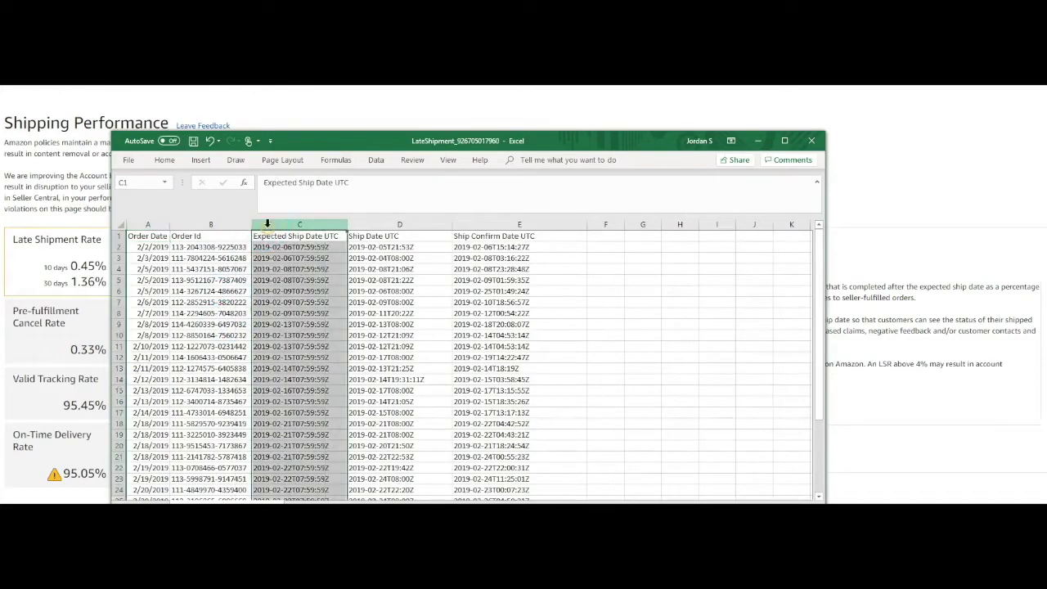
right_click(265, 224)
click(327, 309)
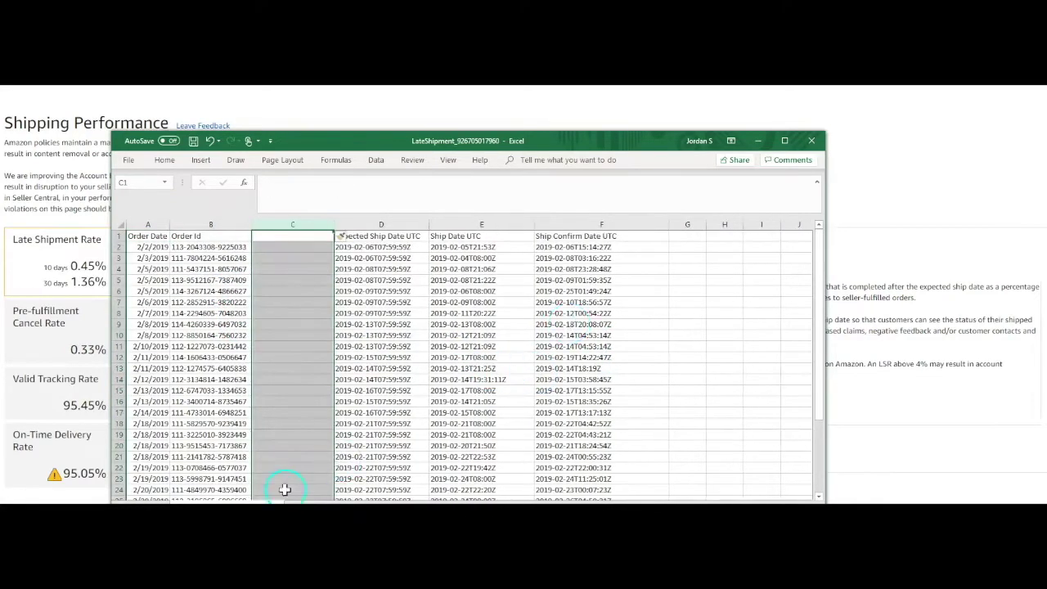
click(942, 145)
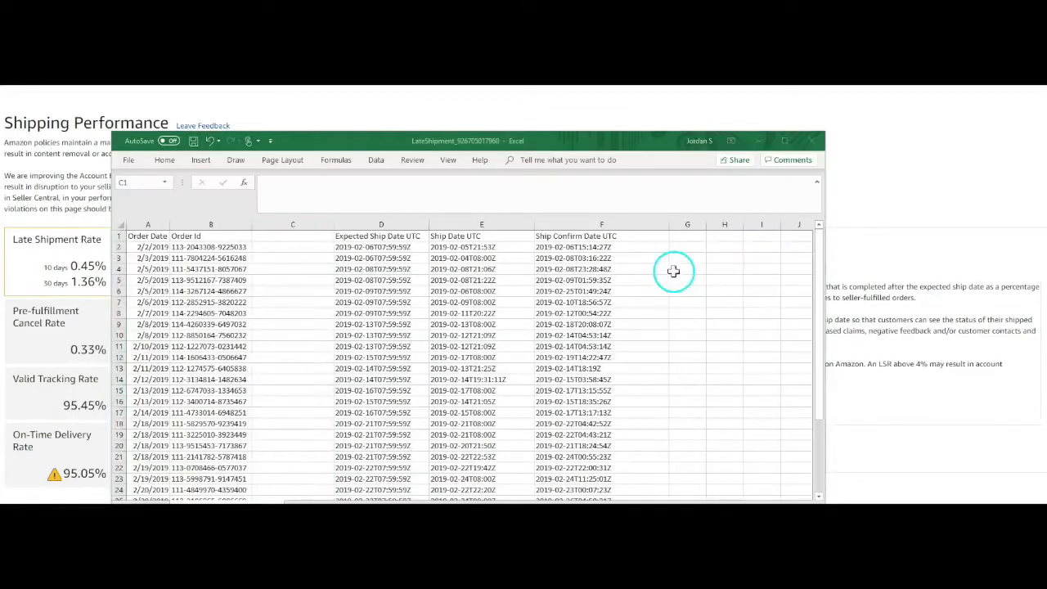
click(280, 224)
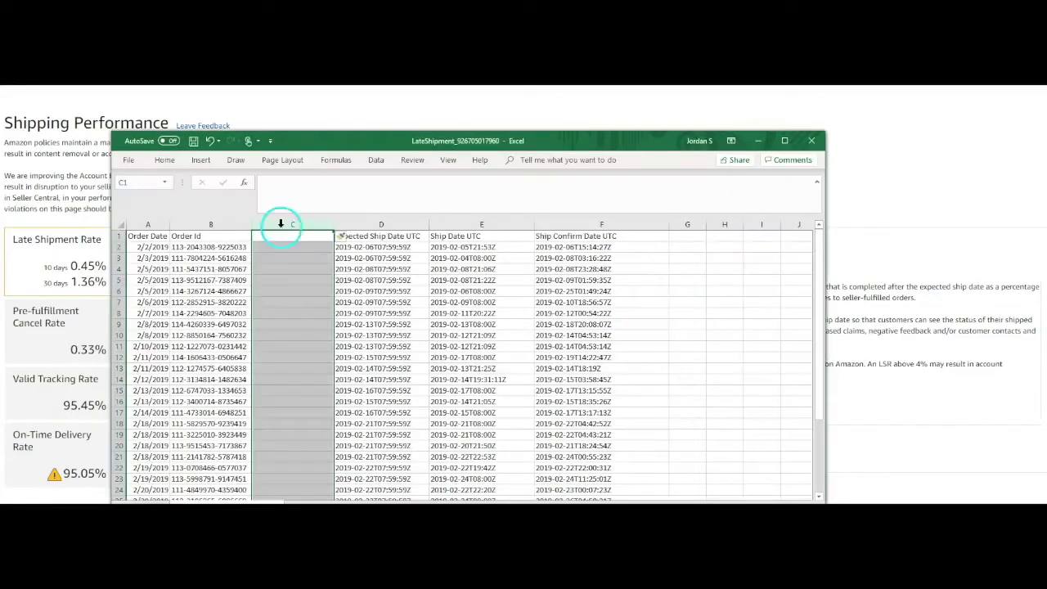
- Position the orders (1) workbook beside the late shipment report and widen its Order ID AZ column to show the full IDs
click(542, 357)
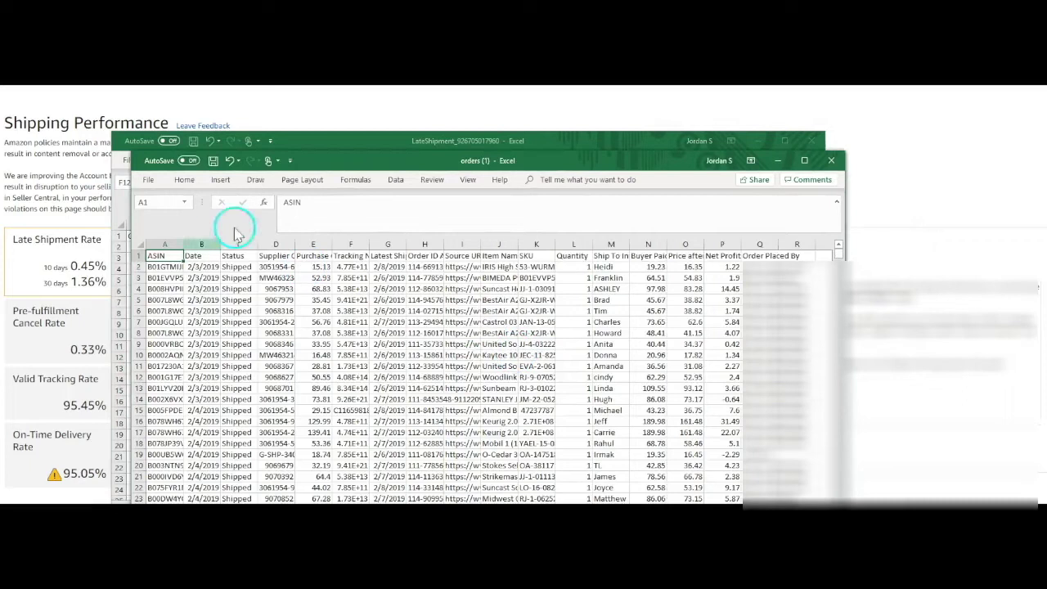
drag(527, 159, 627, 210)
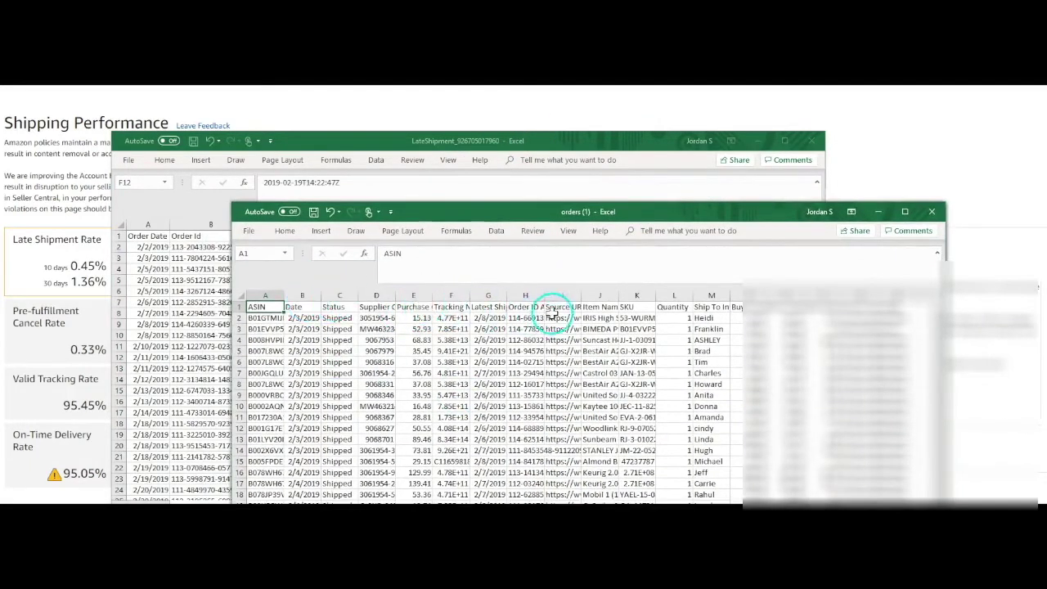
drag(582, 296, 736, 297)
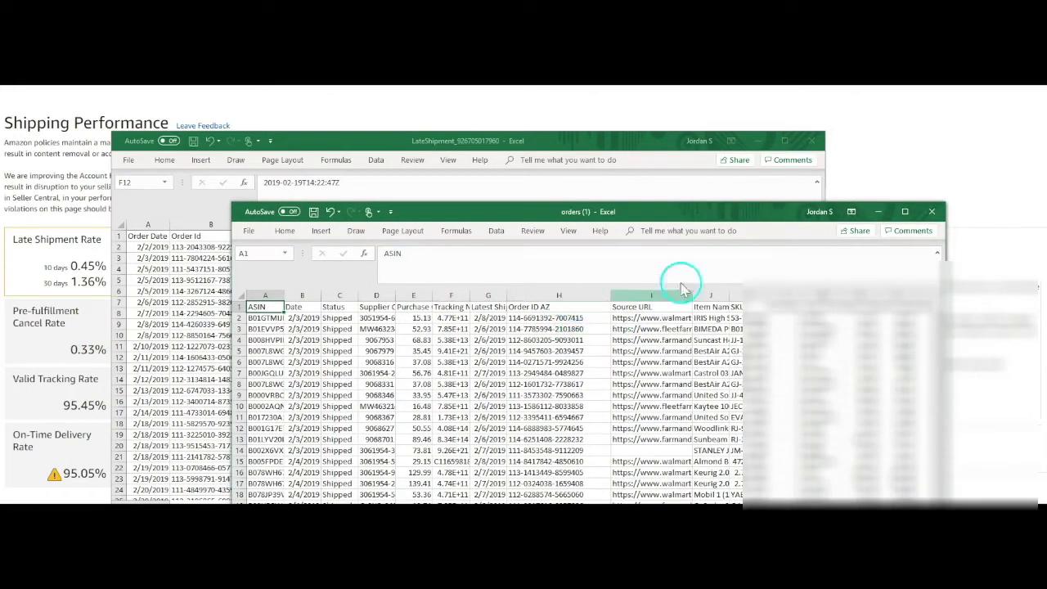
click(630, 140)
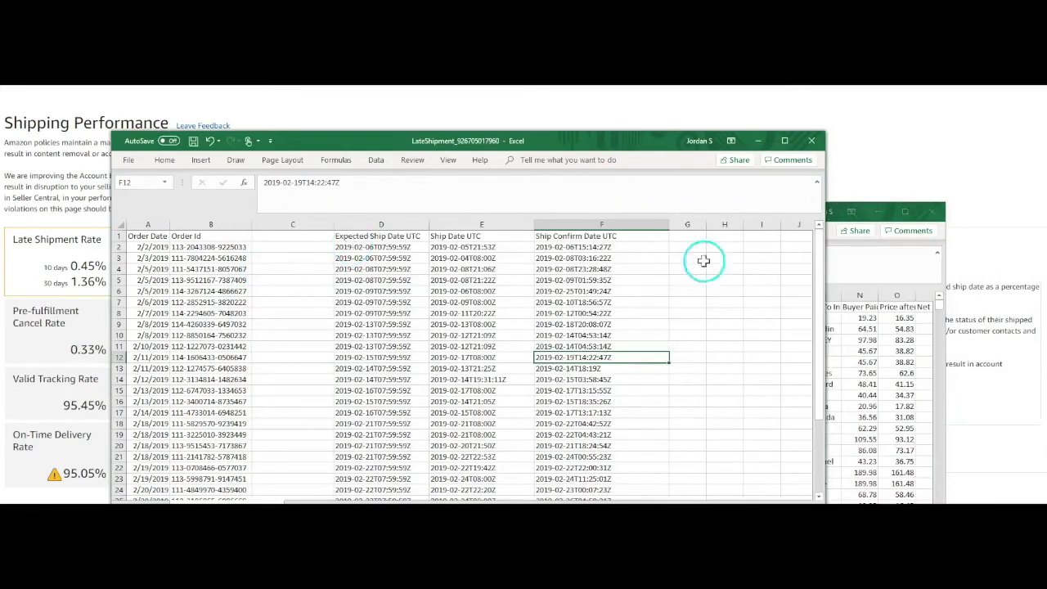
click(883, 214)
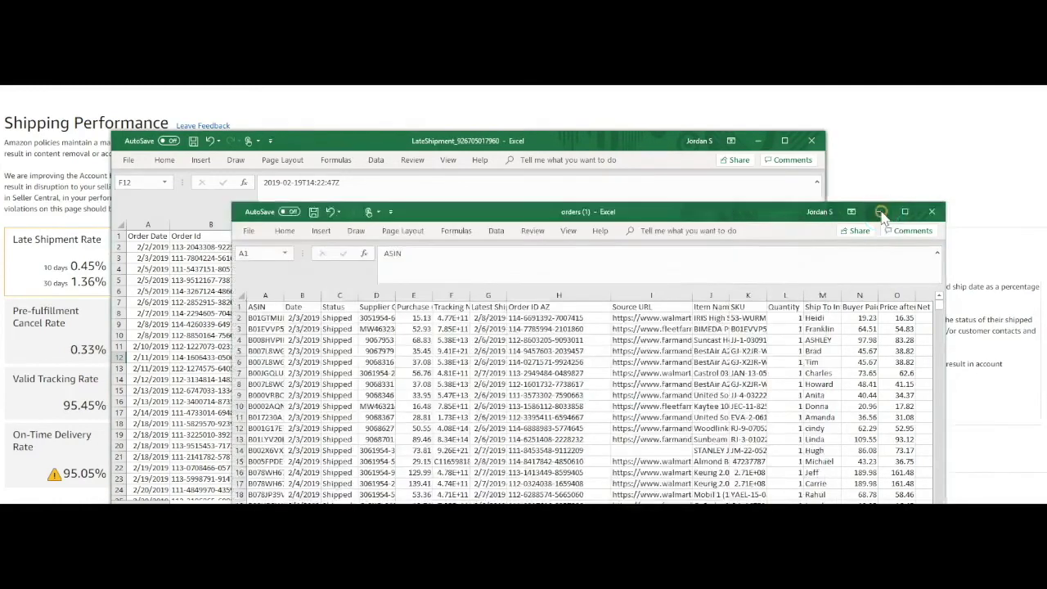
- Enter =VLOOKUP(B2,'orders (1).csv'!$H:$I,2,FALSE) in cell C2 of the late shipment report to fetch each order's source URL
click(270, 246)
text(=vlooku)
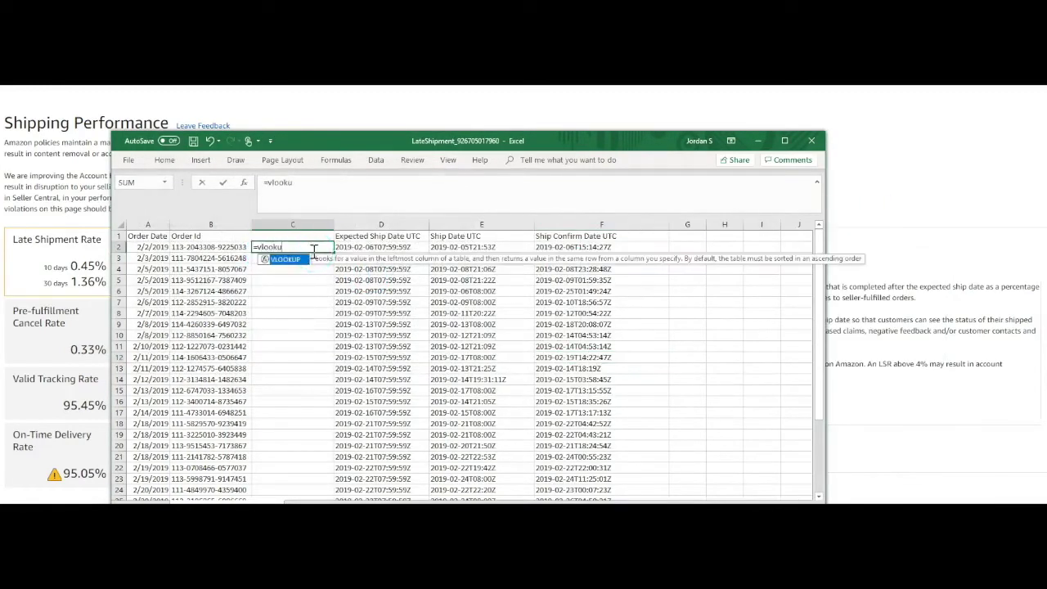
text(p(B2,)
key(alt+Tab)
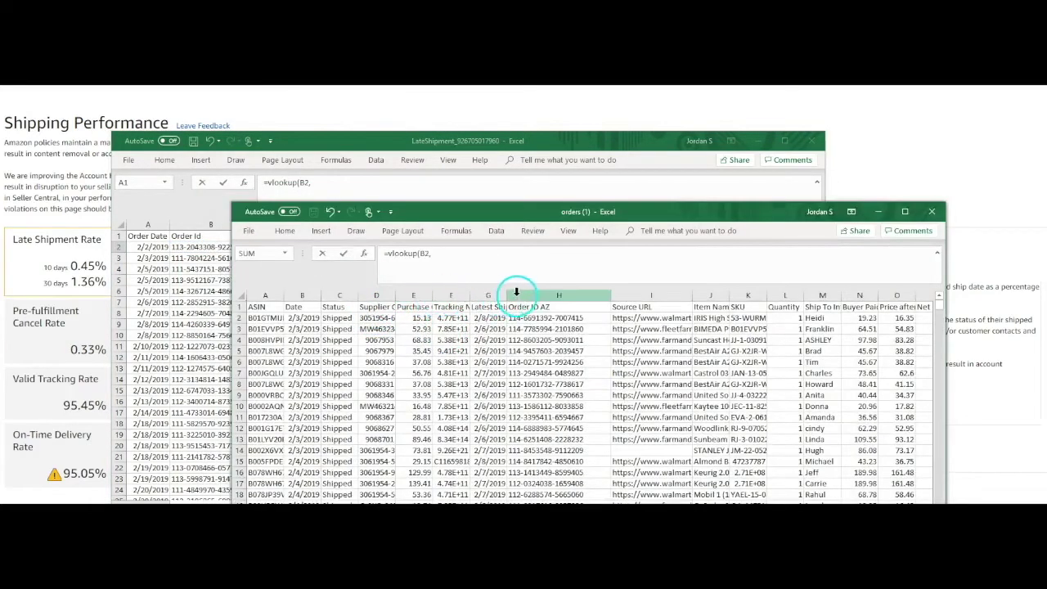
drag(518, 293, 655, 305)
text(,2,))
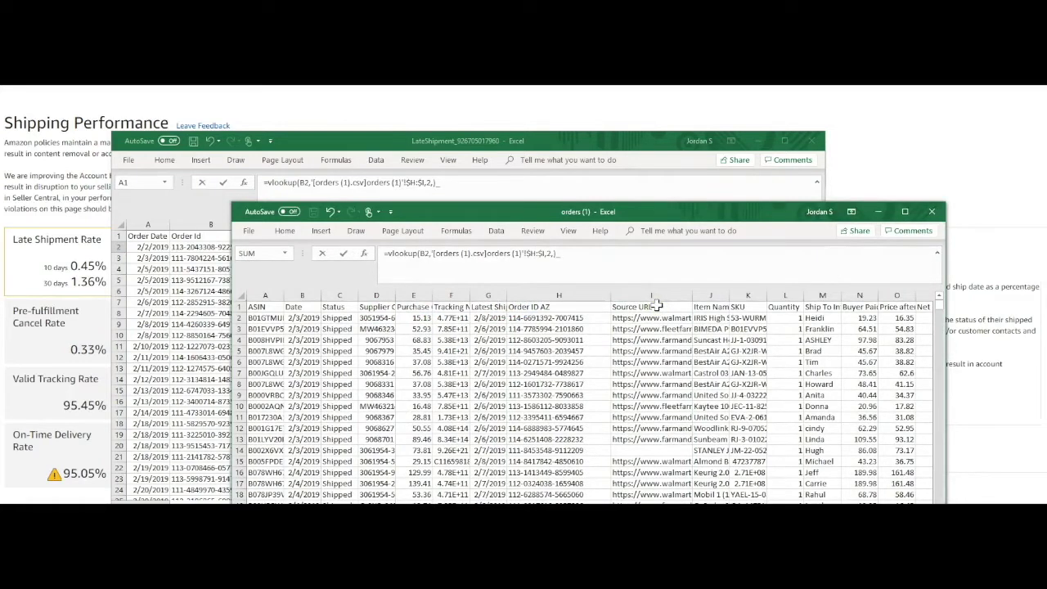
key(BackSpace)
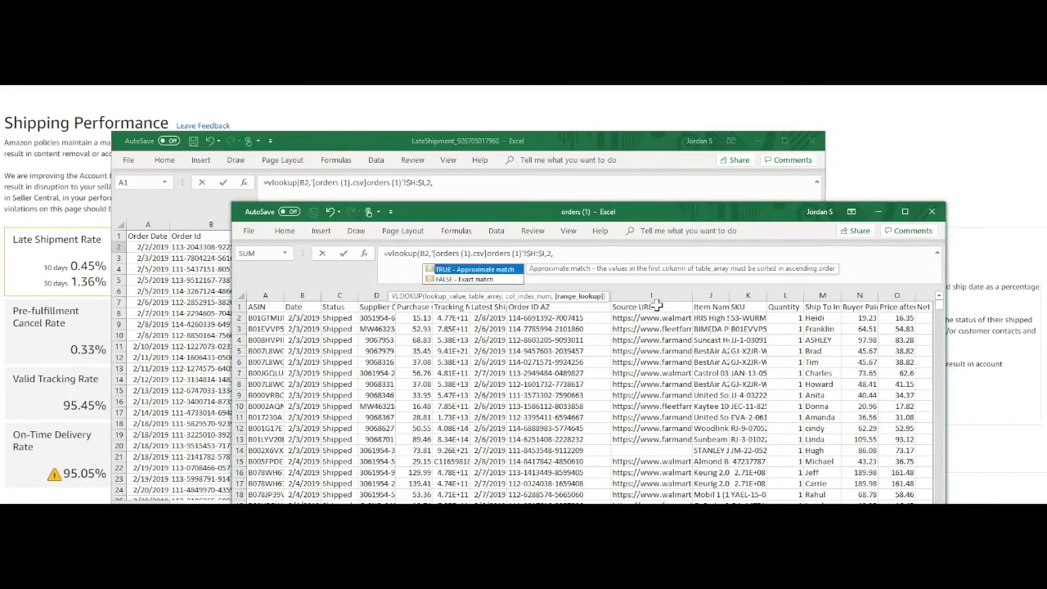
text(false)
key(Return)
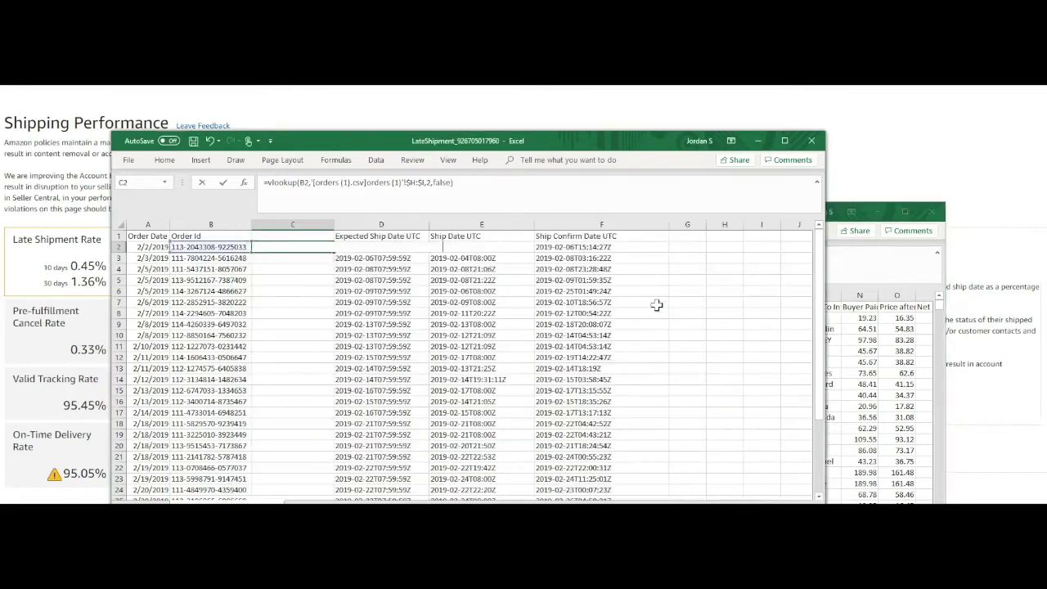
- Fill the VLOOKUP formula from C2 down column C for all late orders
click(293, 242)
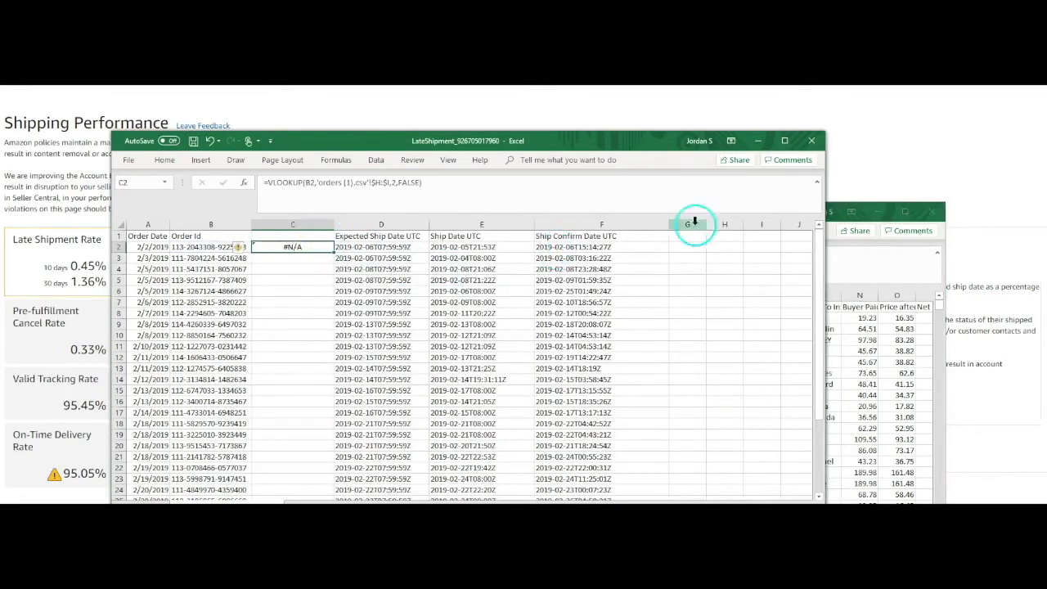
double_click(331, 253)
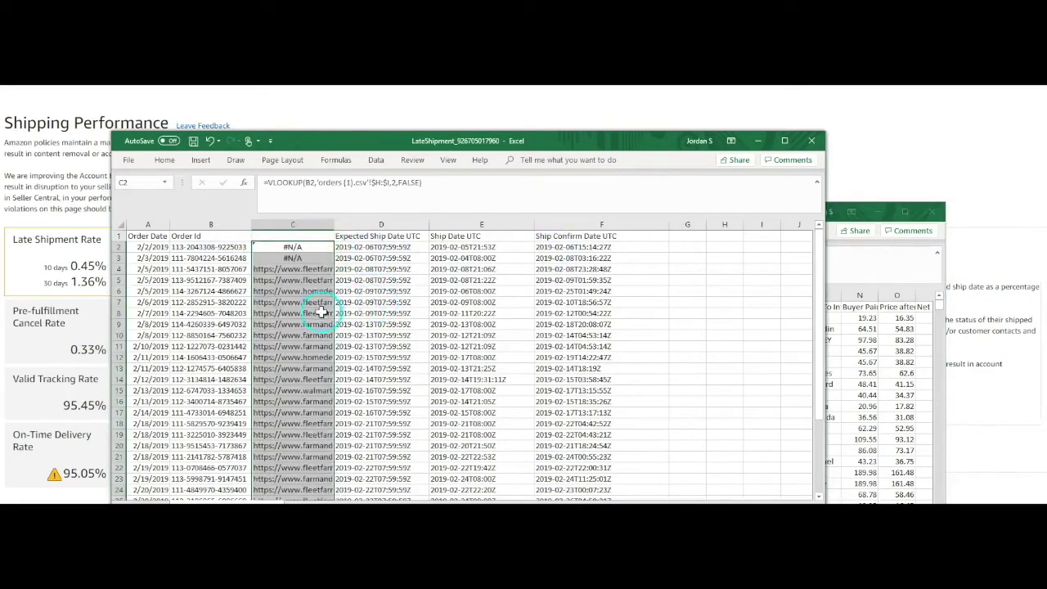
scroll(320, 309, down, 10)
scroll(328, 362, up, 10)
click(276, 211)
click(292, 283)
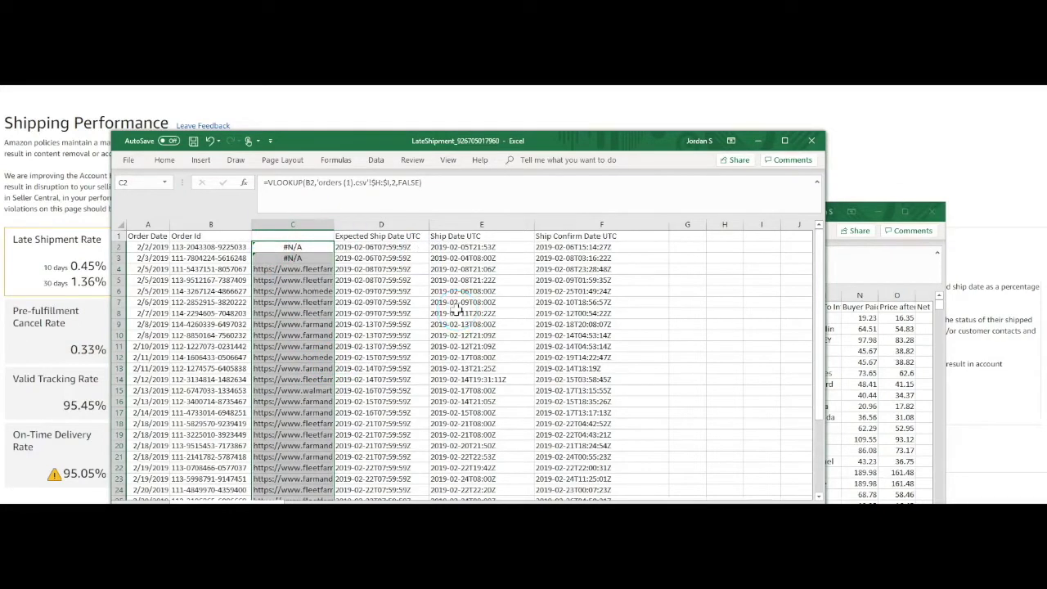
- Delete rows 2 and 3, the orders with #N/A in column C
click(296, 248)
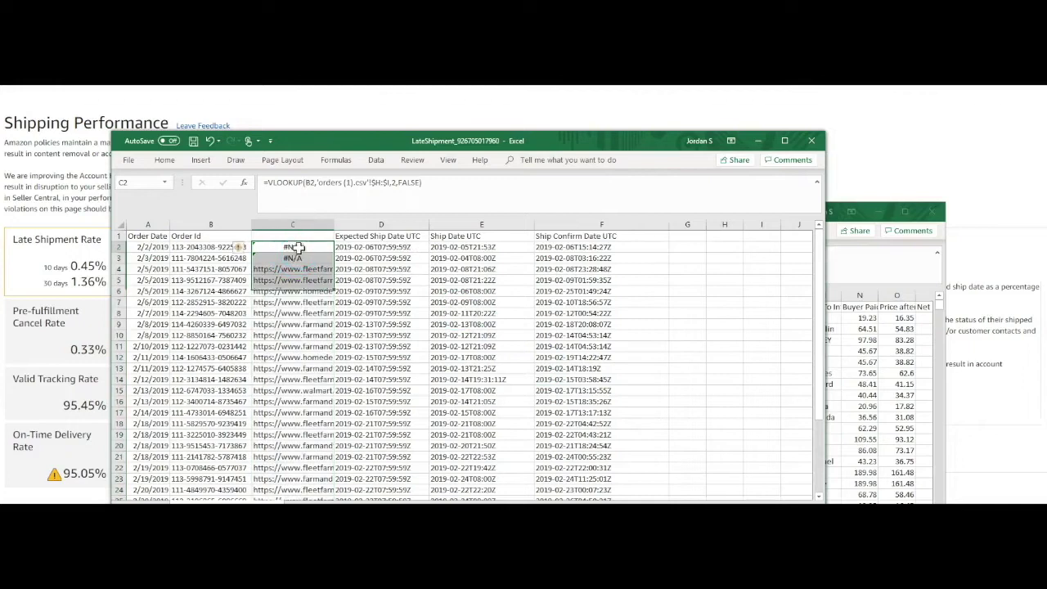
click(444, 259)
drag(118, 247, 119, 258)
right_click(159, 255)
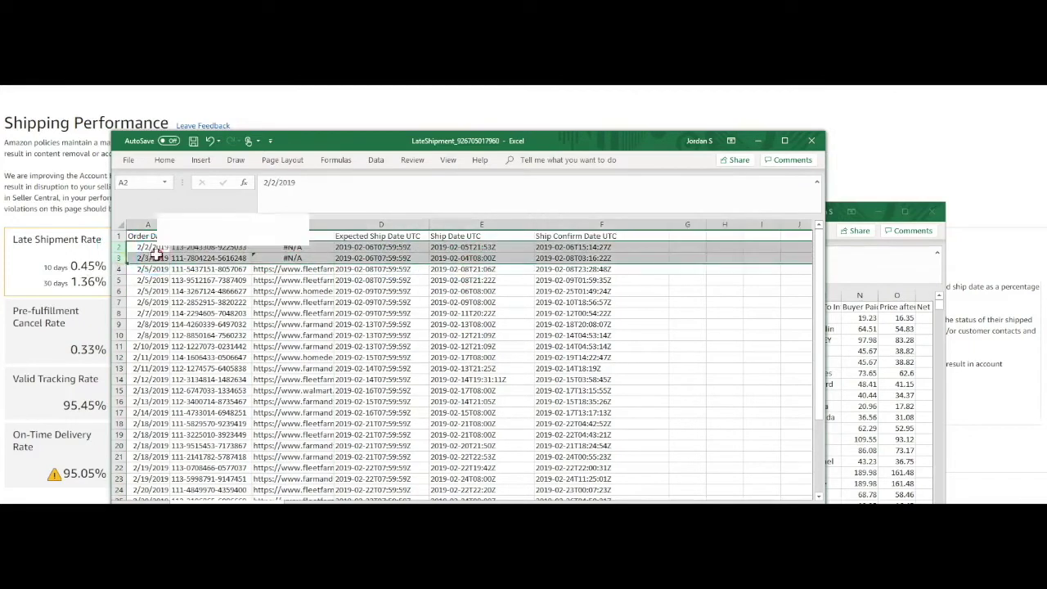
click(190, 349)
click(463, 346)
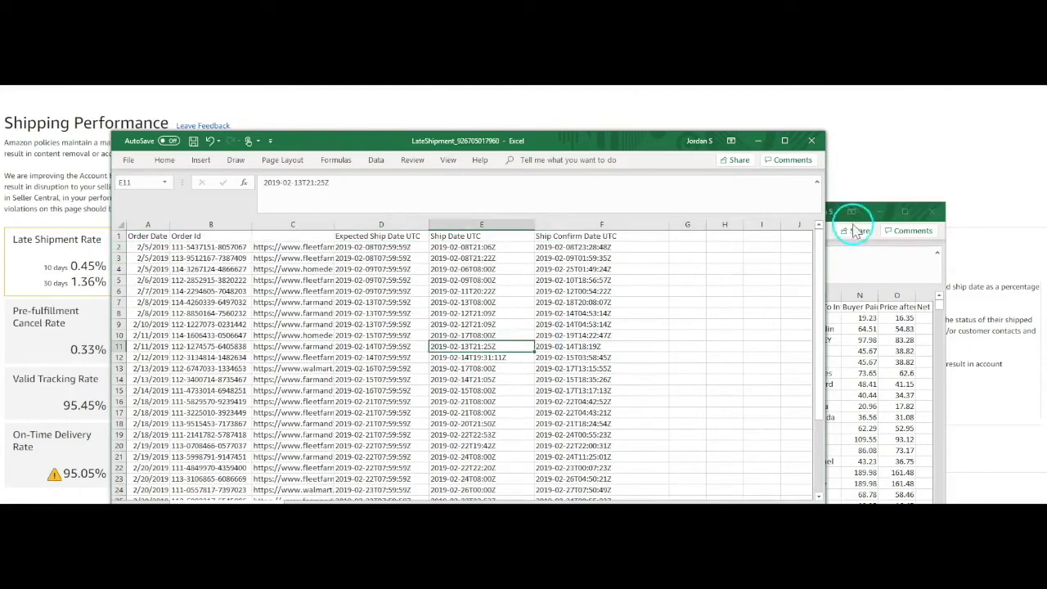
- Close the orders (1) workbook without saving and replace the formulas in column C with their values
click(932, 212)
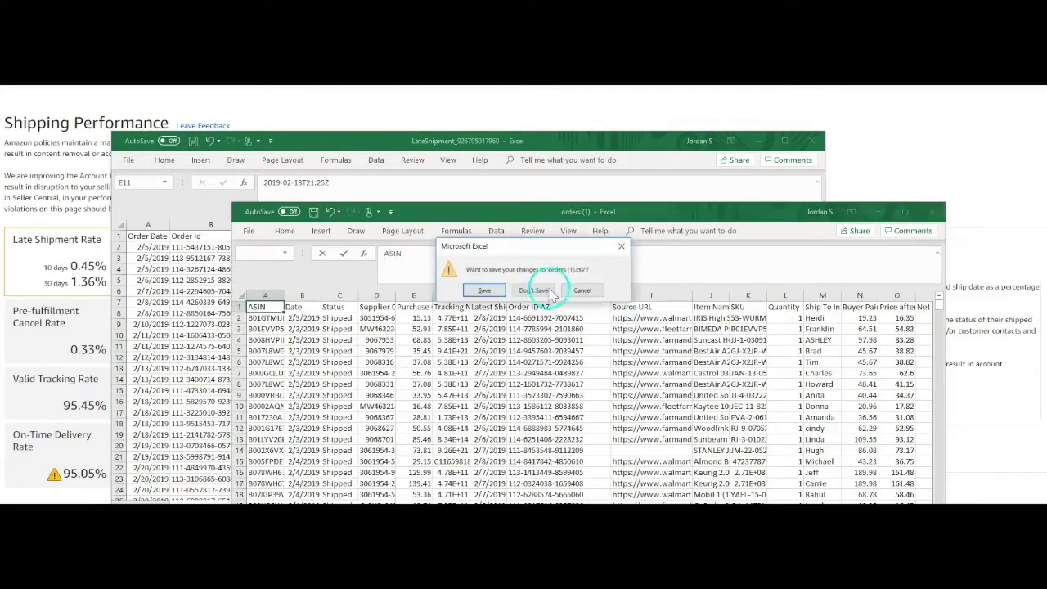
click(533, 291)
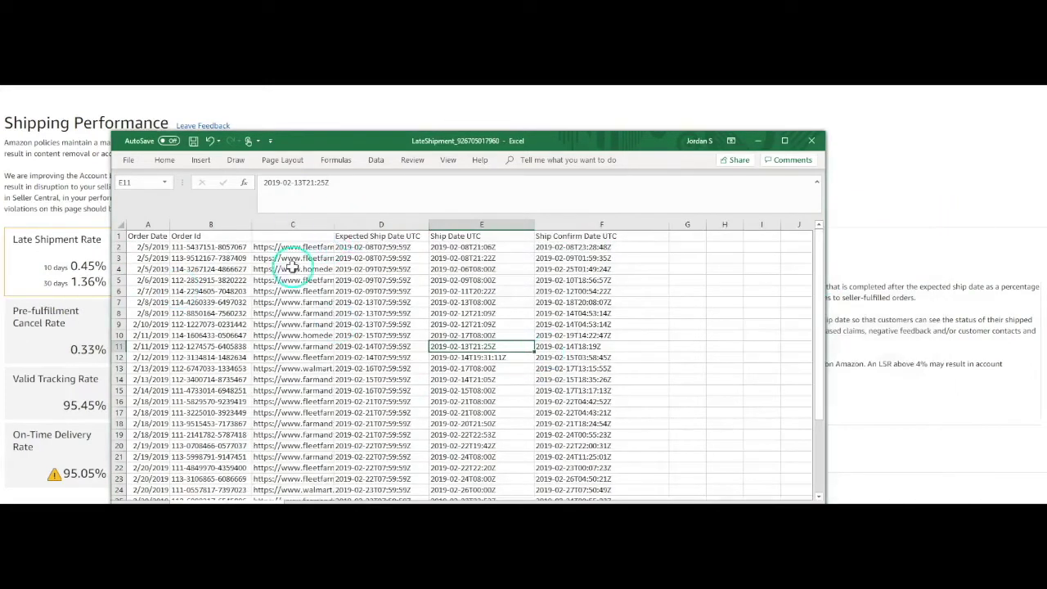
click(294, 225)
key(ctrl+c)
key(ctrl+v)
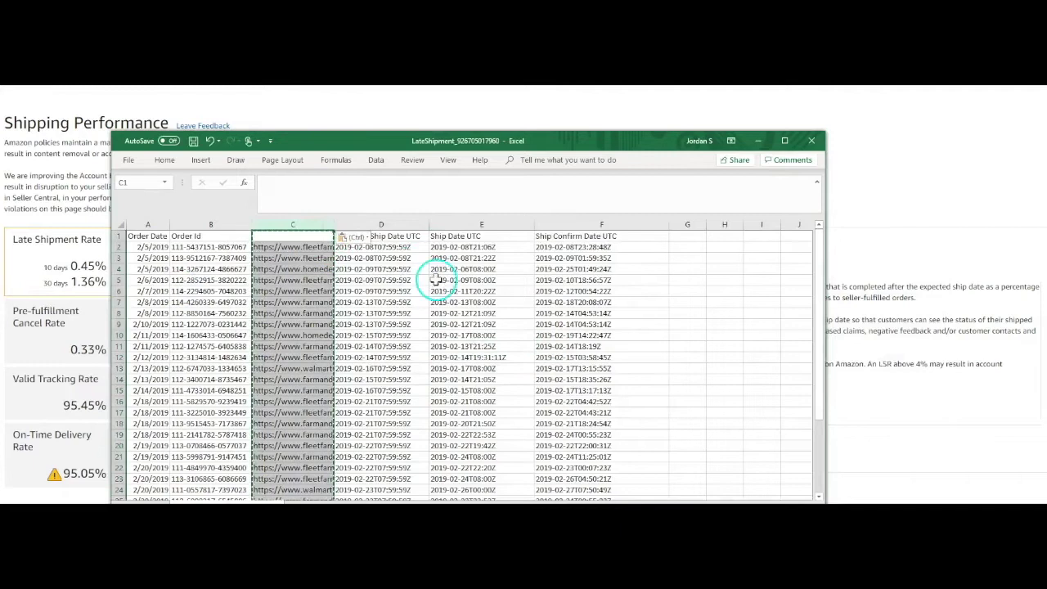
click(349, 235)
click(350, 314)
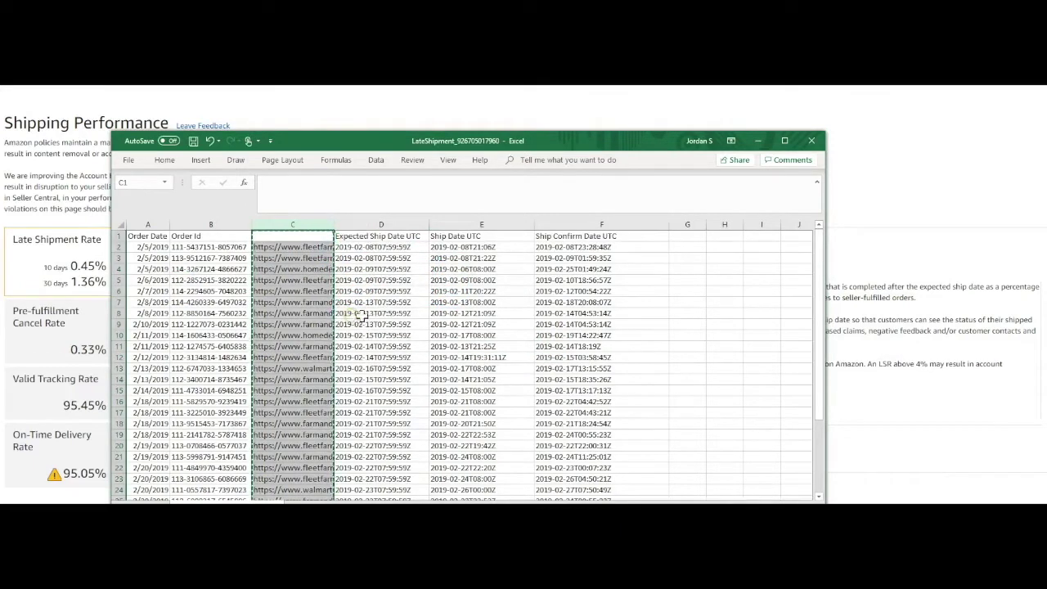
- Enter the header Source URL in cell C1
click(299, 237)
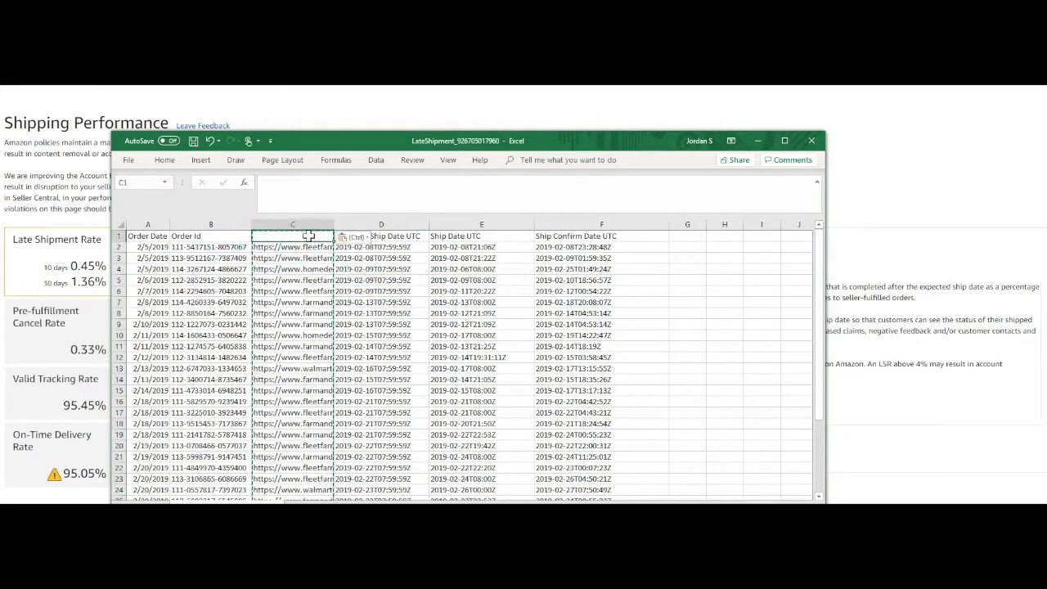
text(Source)
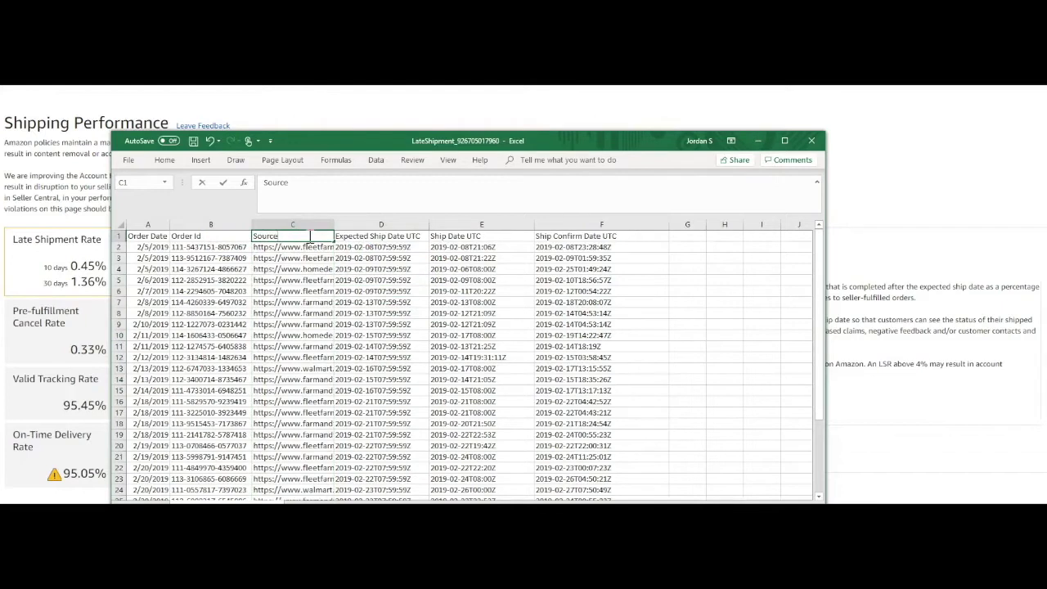
text(URL)
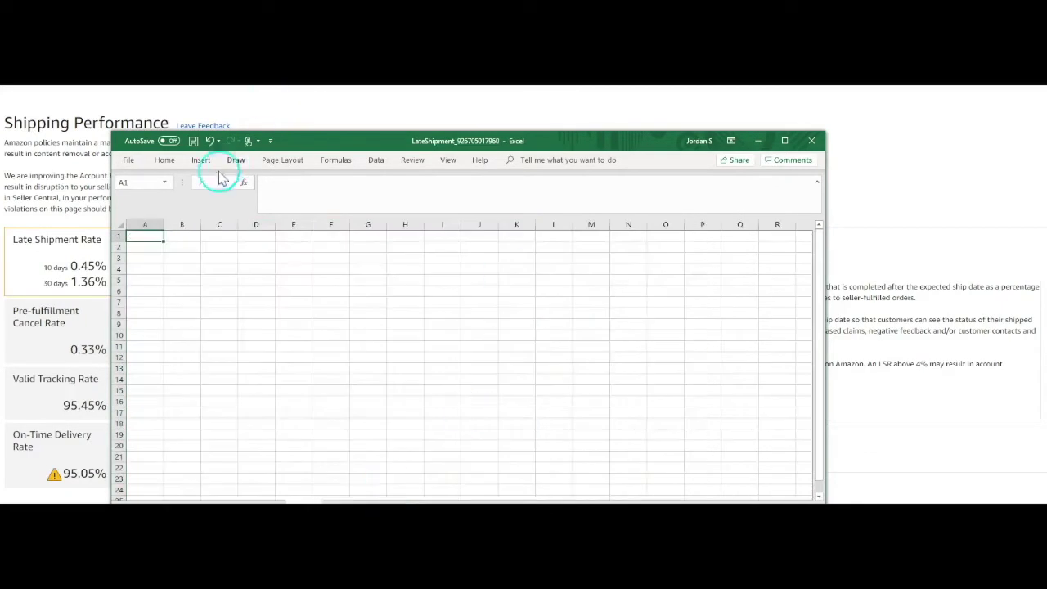
- Paste the Source URL column into the blank sheet starting at cell A1
click(166, 236)
key(ctrl+v)
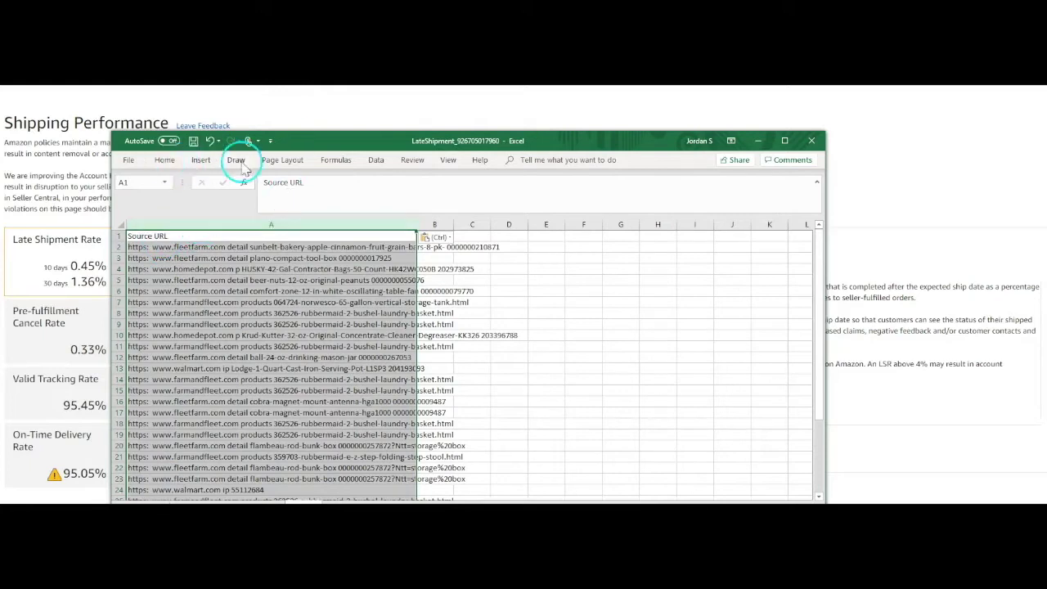
- Split the Source URL column into separate columns at tabs and spaces, treating consecutive delimiters as one
click(377, 160)
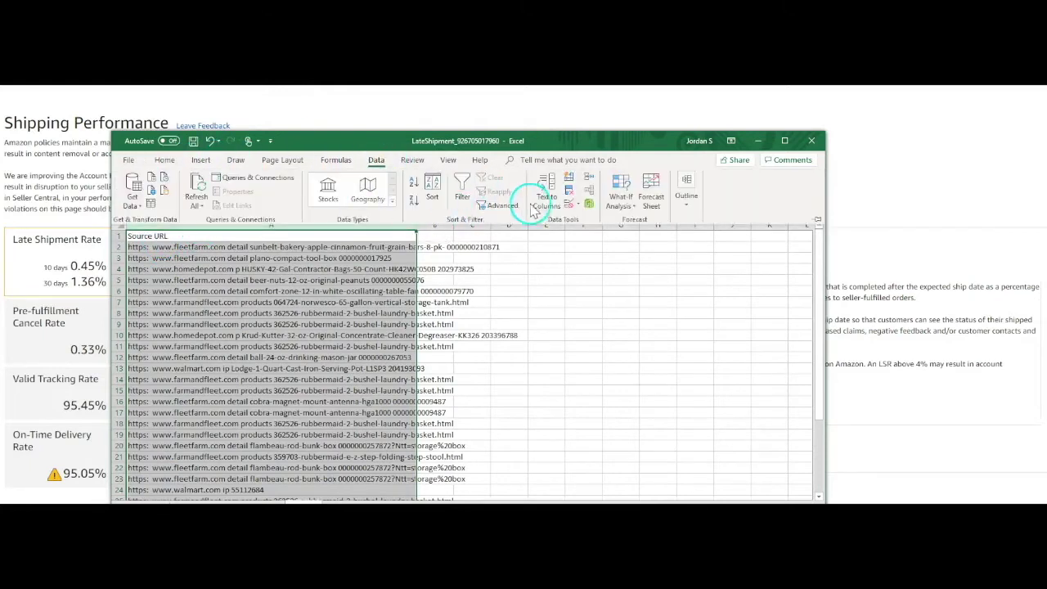
click(550, 197)
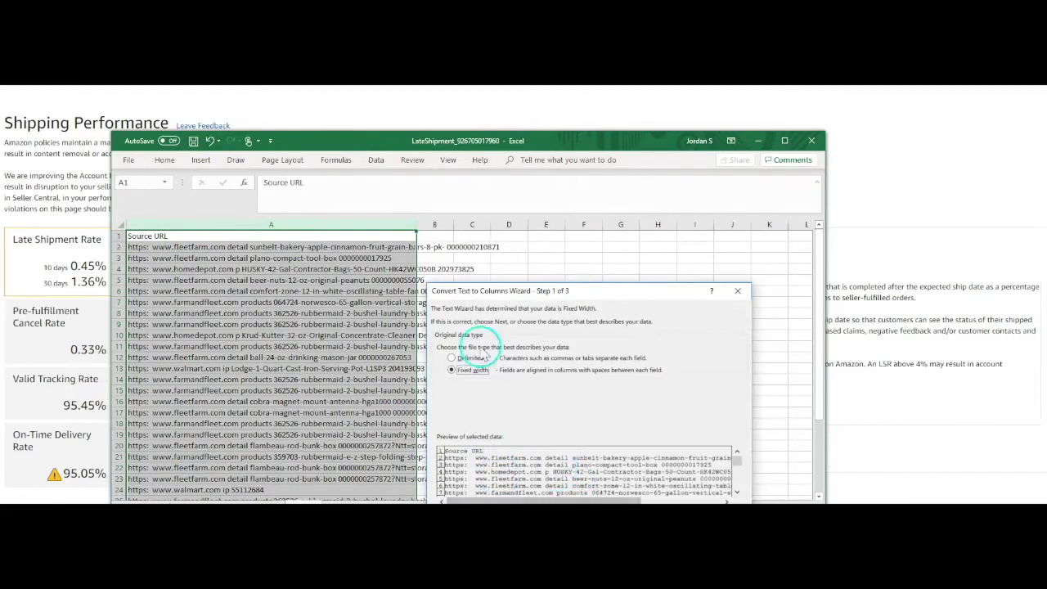
click(676, 517)
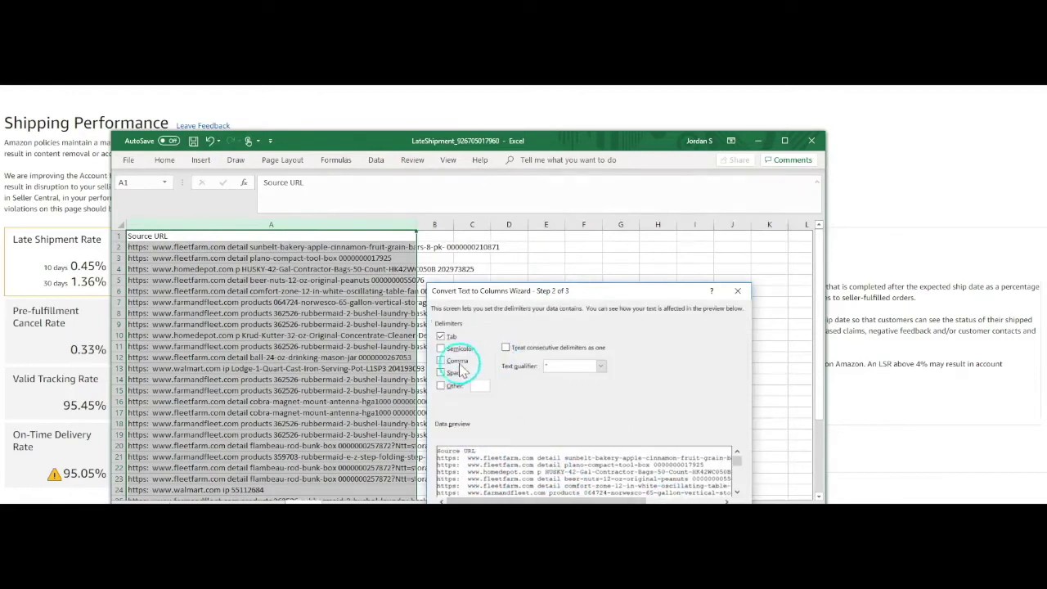
click(446, 372)
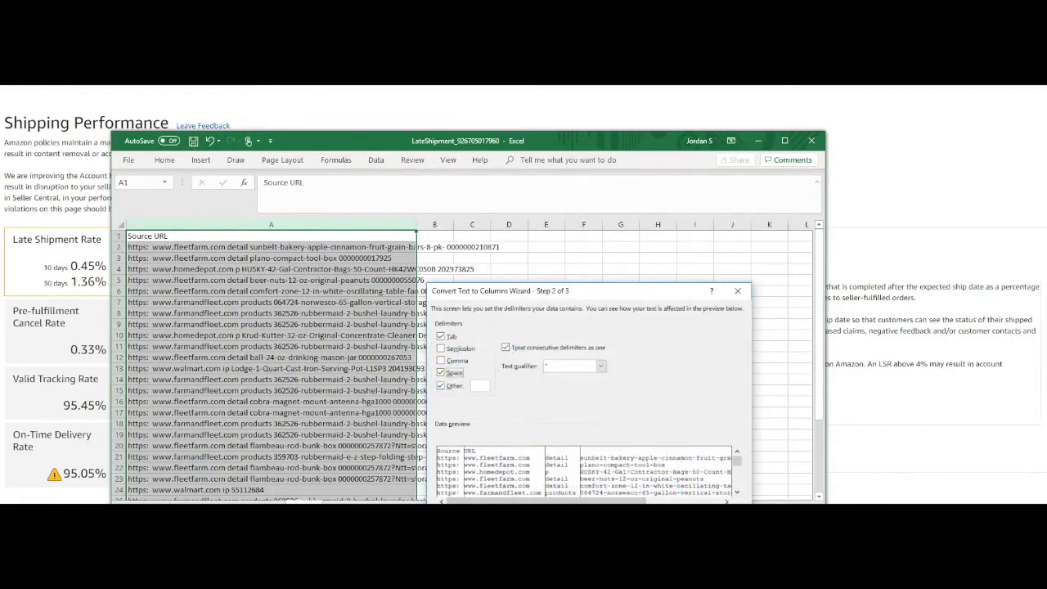
click(676, 517)
click(722, 517)
click(359, 377)
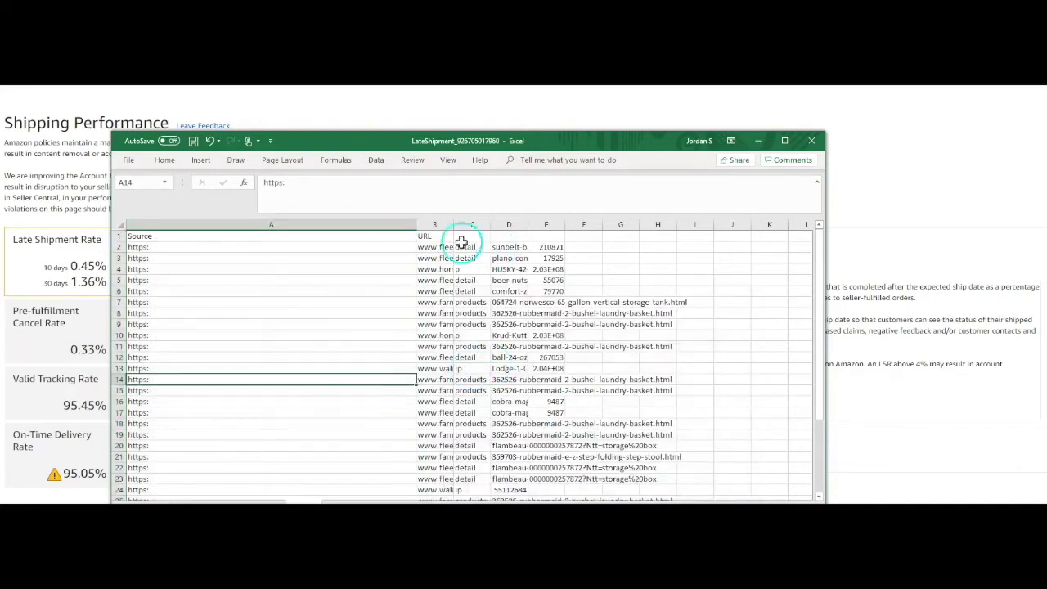
- Widen column B to fit the full website names and copy the column
click(446, 224)
drag(455, 225, 564, 225)
click(512, 255)
click(507, 223)
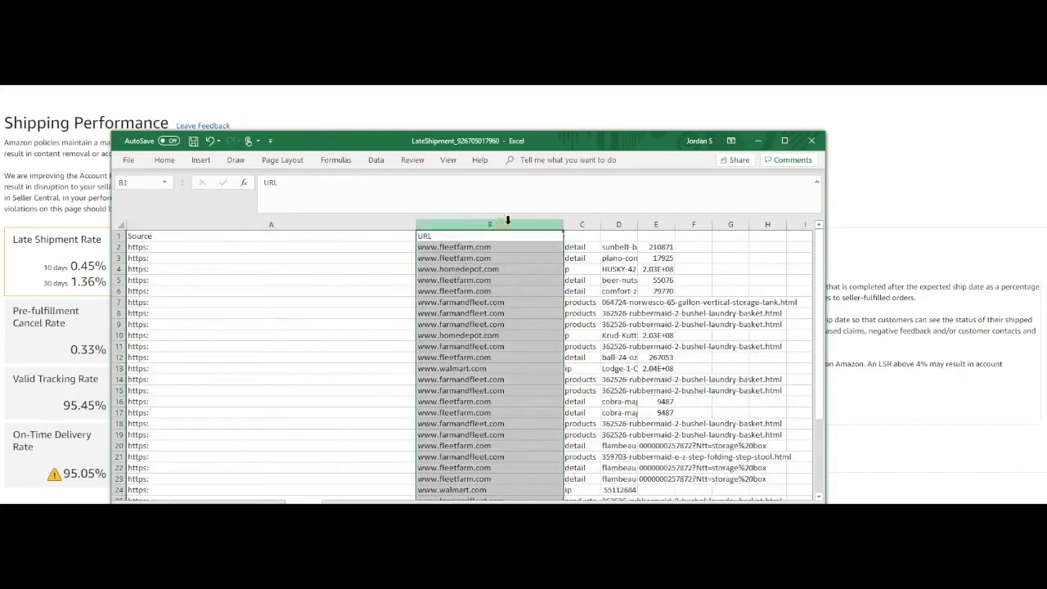
click(652, 326)
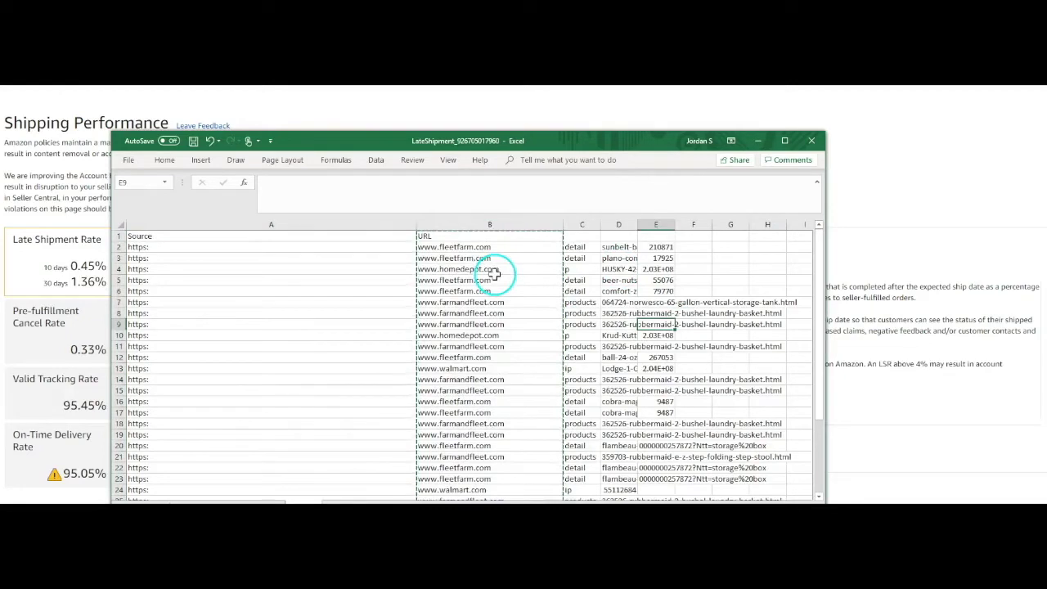
key(ctrl+f)
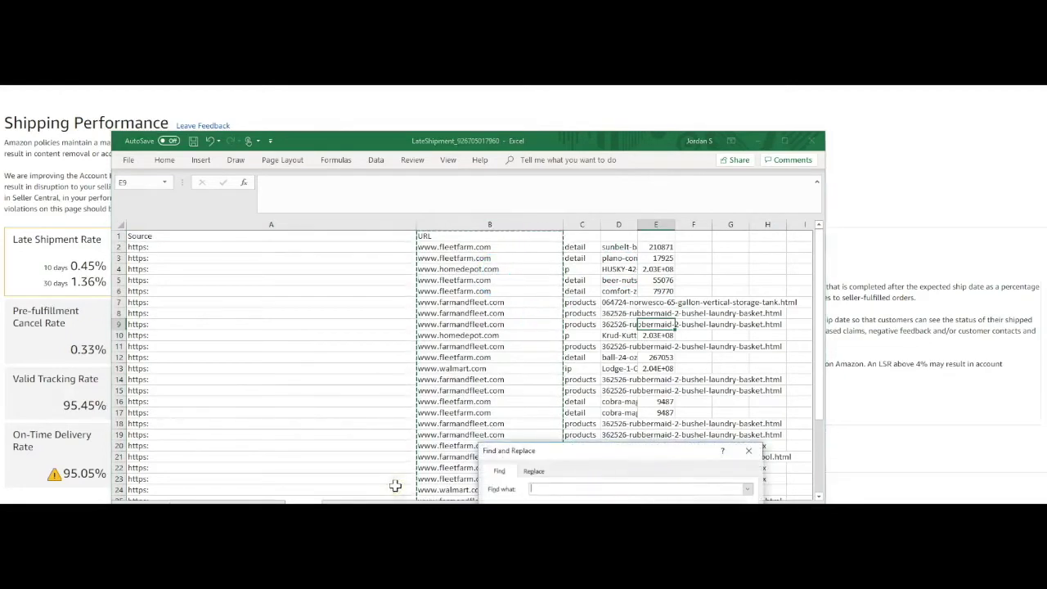
click(535, 471)
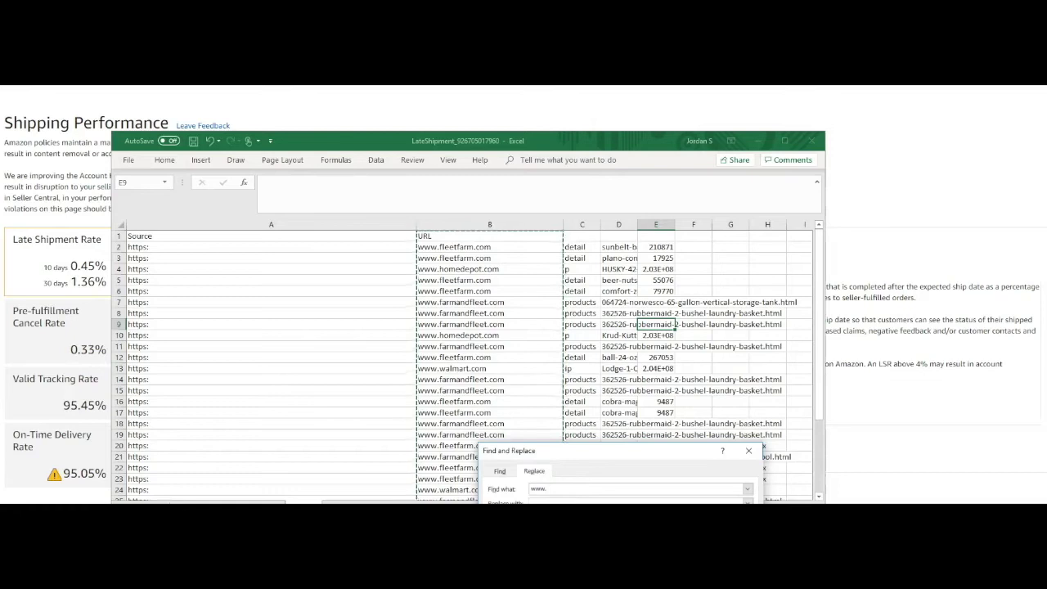
click(511, 542)
click(543, 311)
click(497, 255)
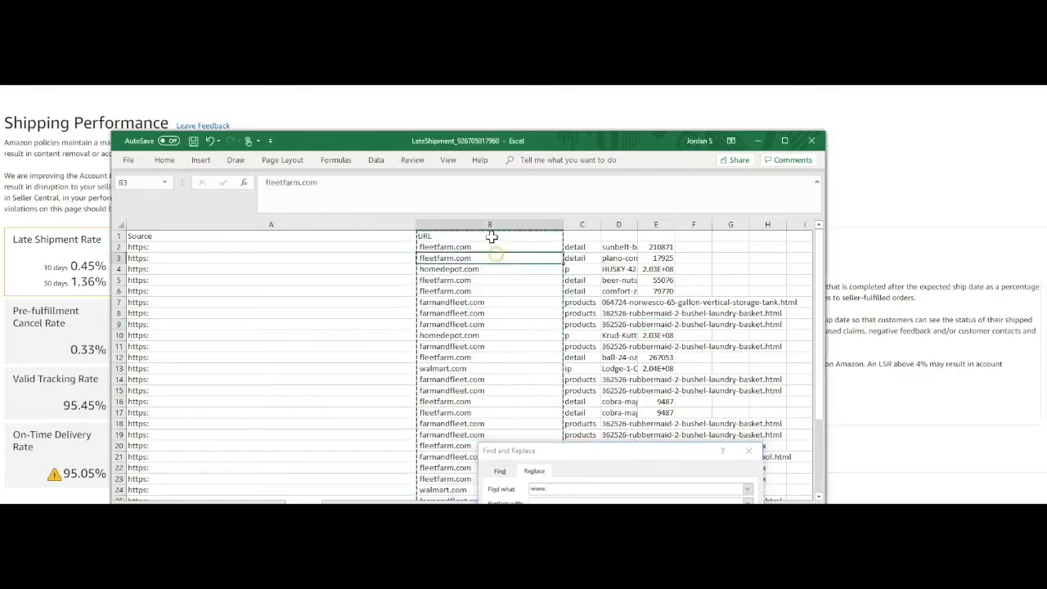
- Copy the cleaned URL column and paste it over the Source URL column in the late shipment report, starting at C1
click(491, 236)
key(ctrl+shift+Down)
key(ctrl+c)
click(341, 236)
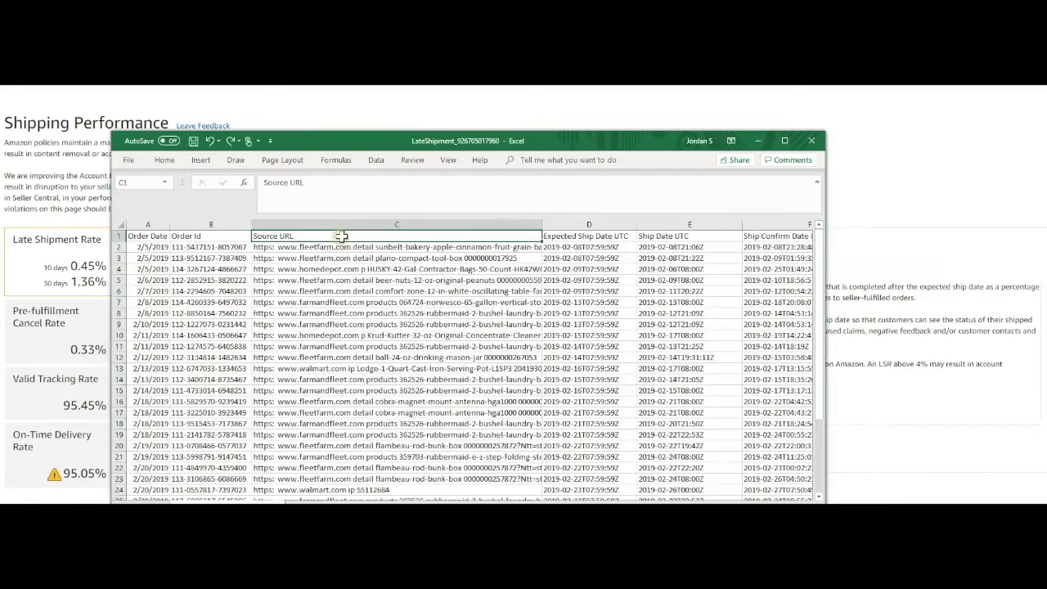
key(ctrl+v)
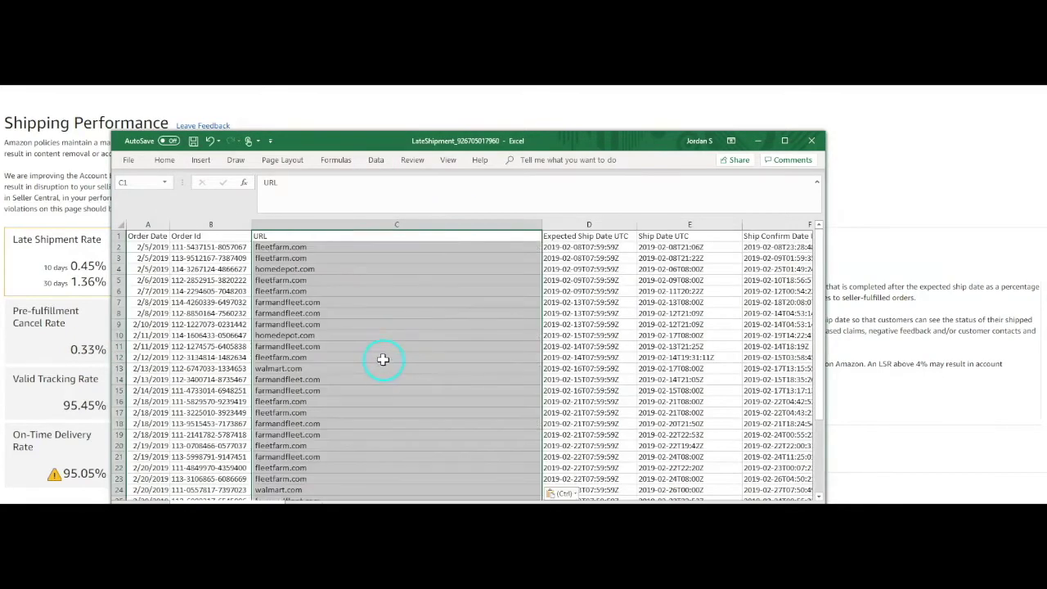
- Rename the header in cell C1 to Source and narrow column C to fit the website names
click(314, 236)
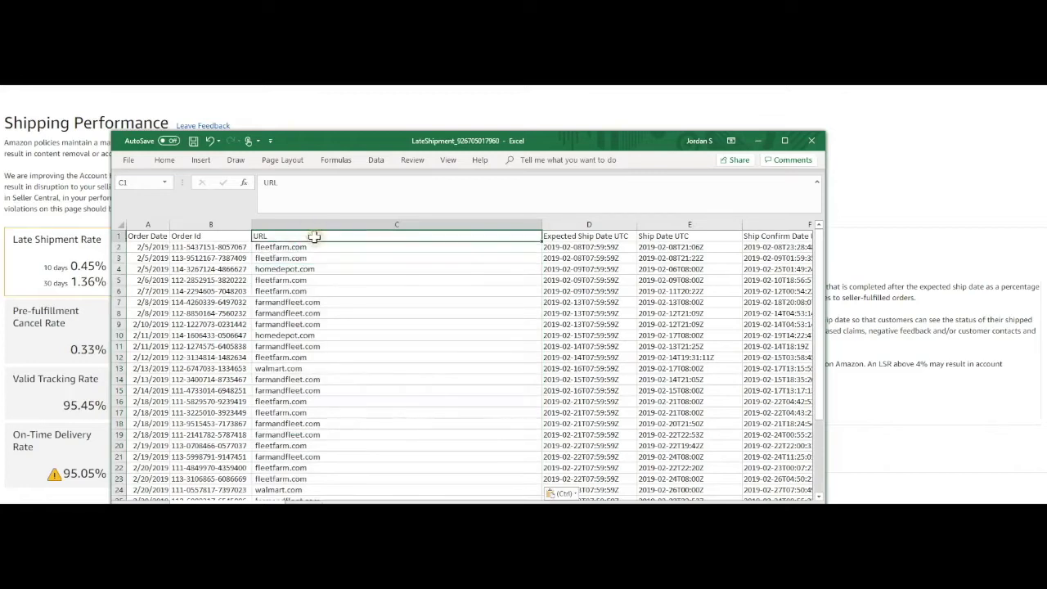
text(Source)
key(Return)
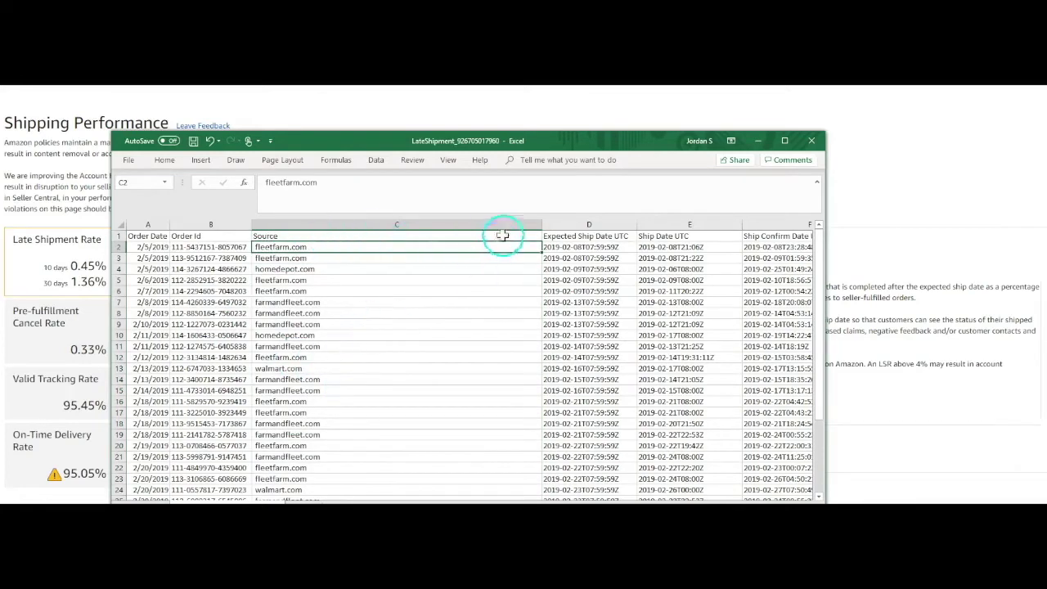
drag(542, 225, 378, 226)
click(524, 347)
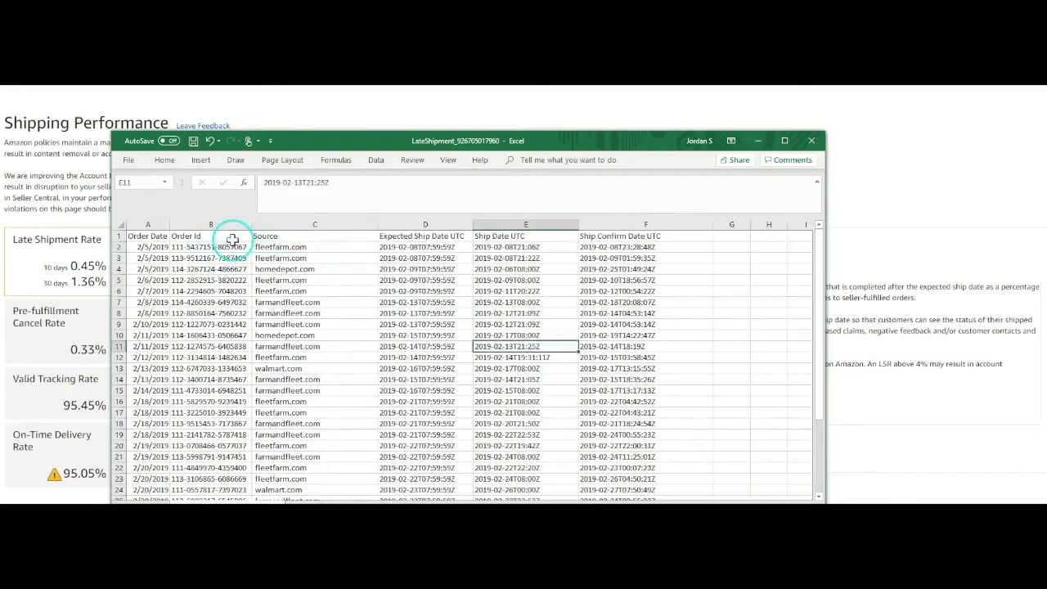
- Create a PivotTable from columns A to C with Source as rows and Count of Order Id as values
drag(215, 224, 305, 225)
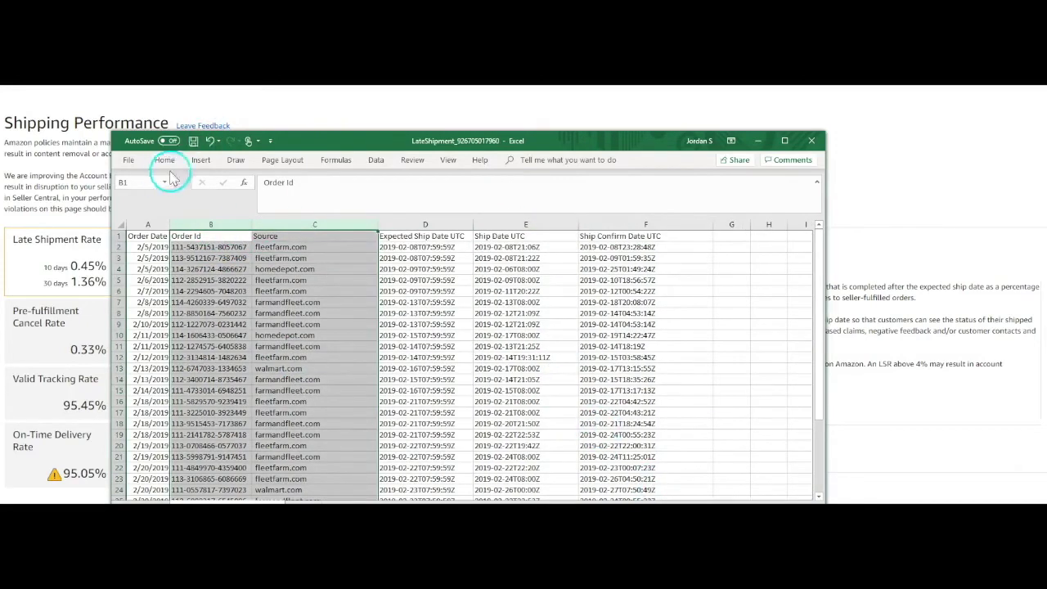
click(206, 164)
click(567, 366)
drag(148, 225, 344, 261)
click(201, 160)
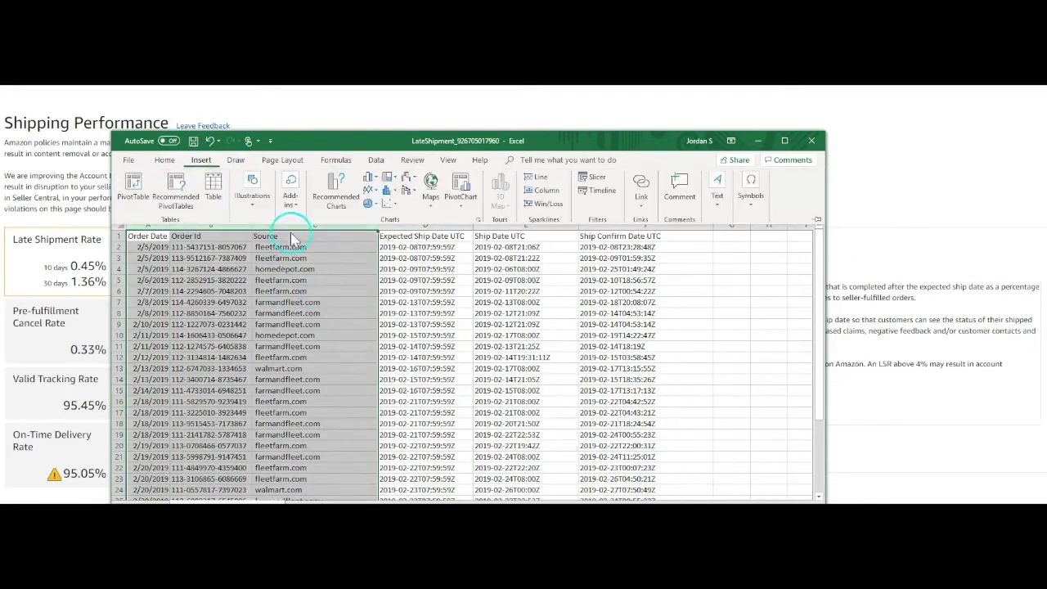
click(147, 187)
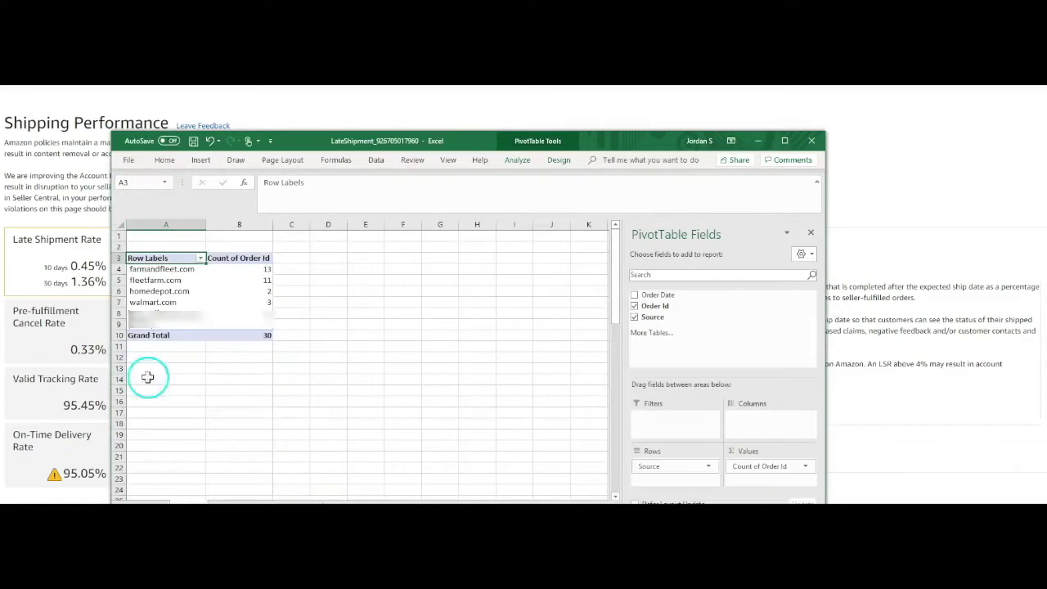
- Examine the number of late orders for each supplier website in the PivotTable
click(353, 324)
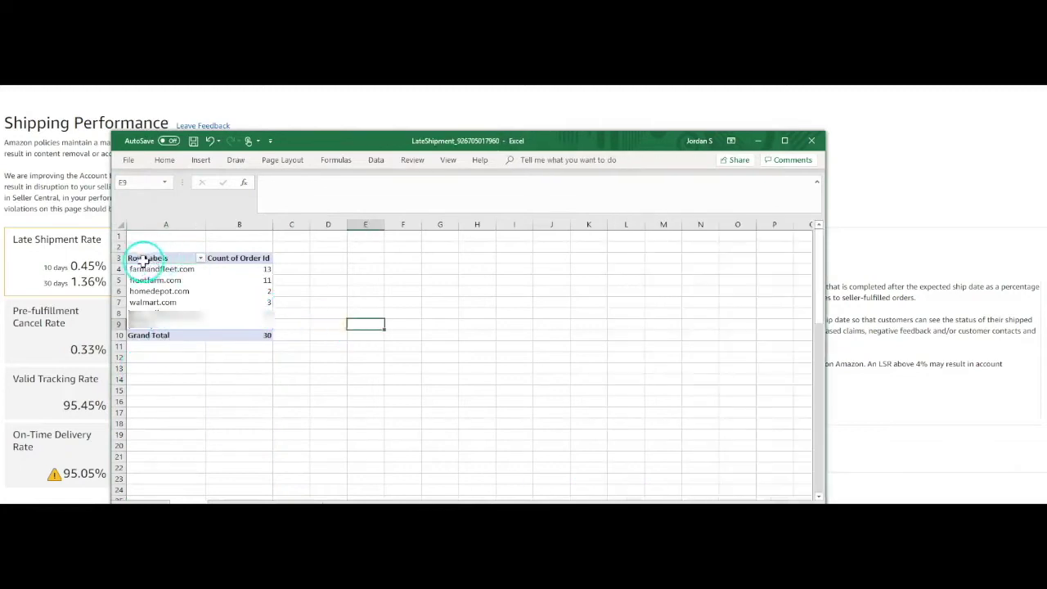
drag(169, 270, 235, 271)
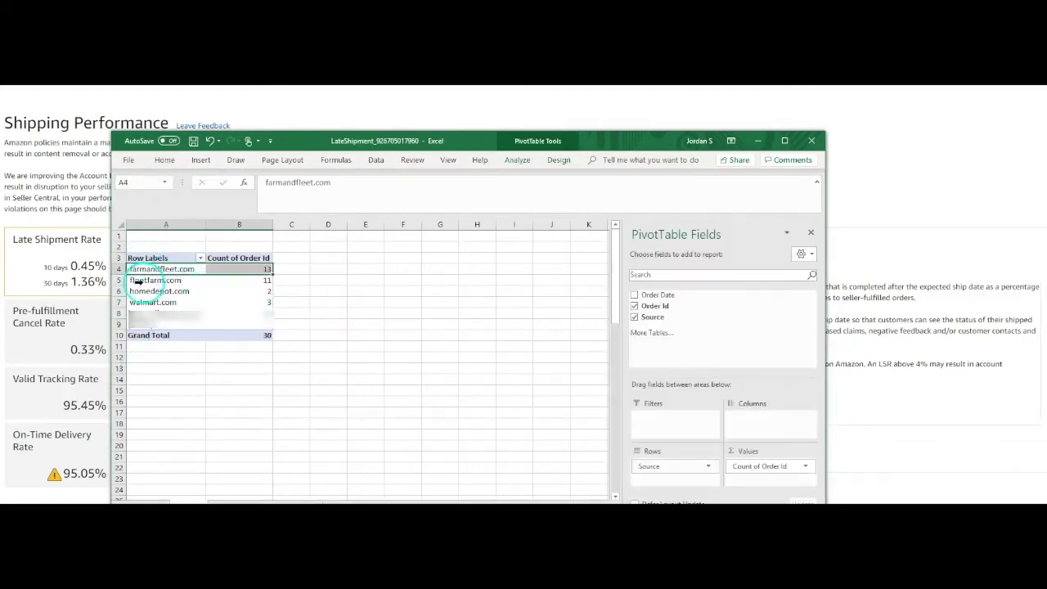
click(316, 302)
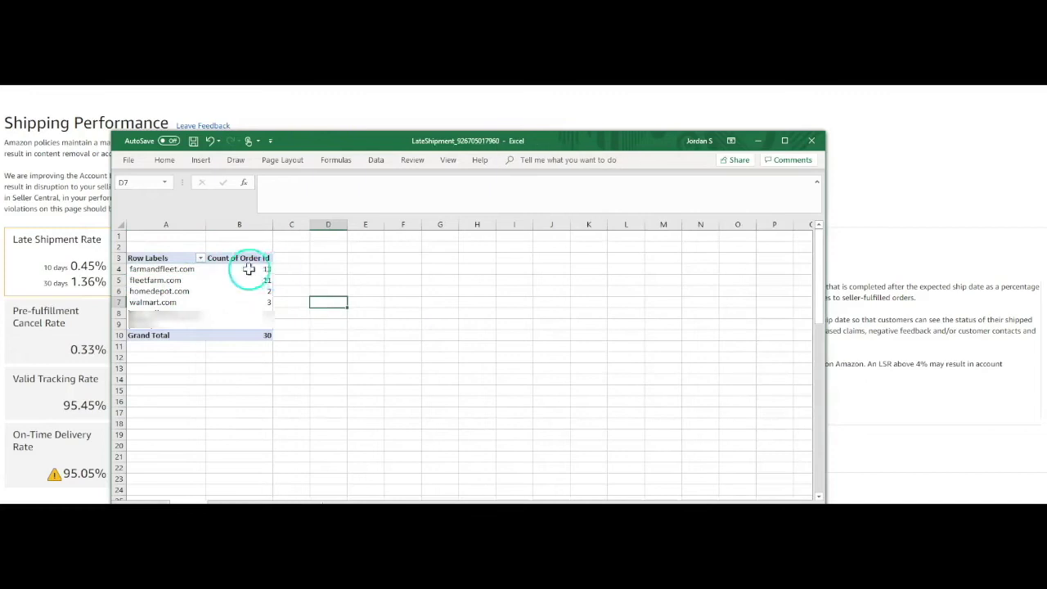
drag(255, 270, 158, 281)
click(328, 283)
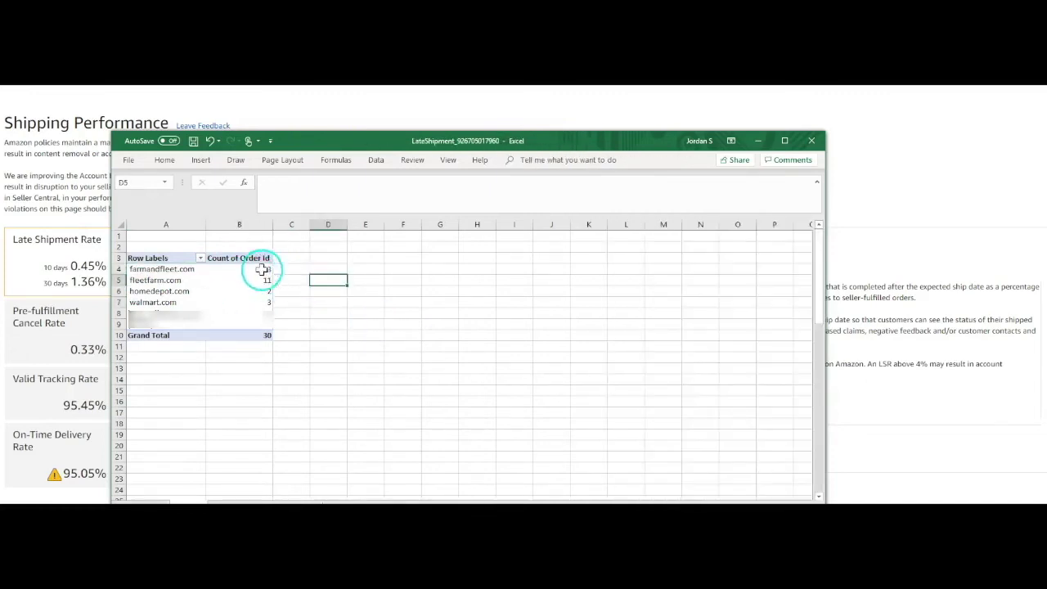
drag(264, 264, 169, 284)
click(169, 287)
click(168, 302)
click(343, 332)
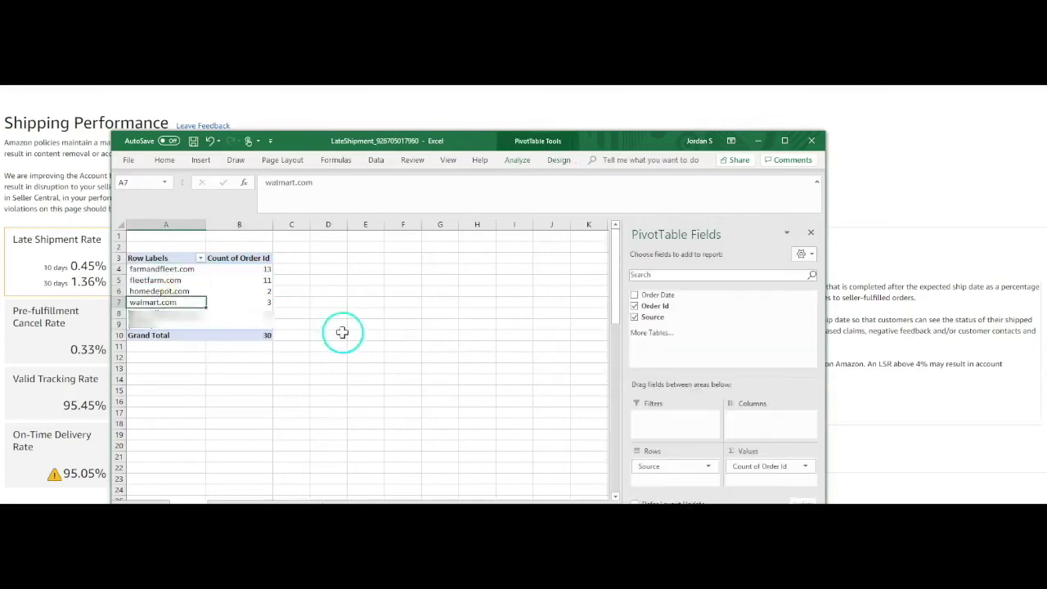
click(184, 318)
drag(172, 314, 255, 314)
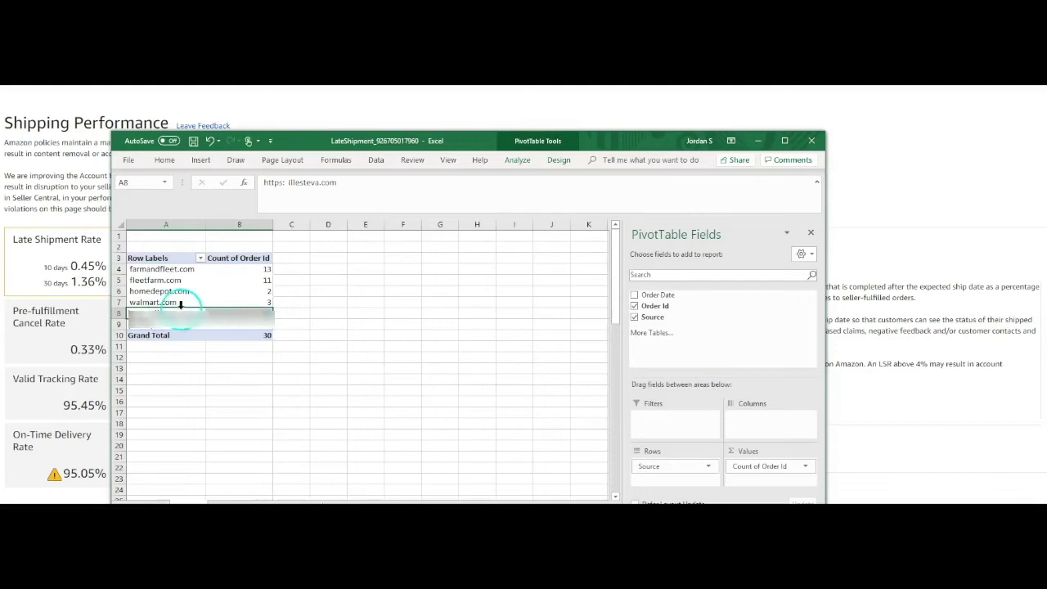
click(364, 345)
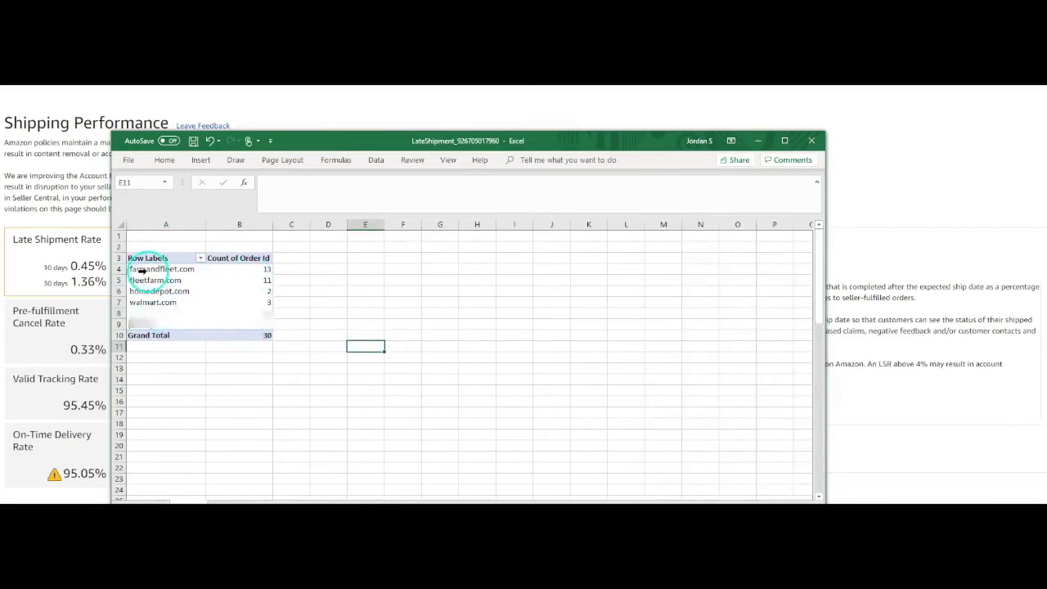
- Compare the late order counts of farmandfleet.com and fleetfarm.com with those of homedepot.com and walmart.com
drag(164, 270, 238, 281)
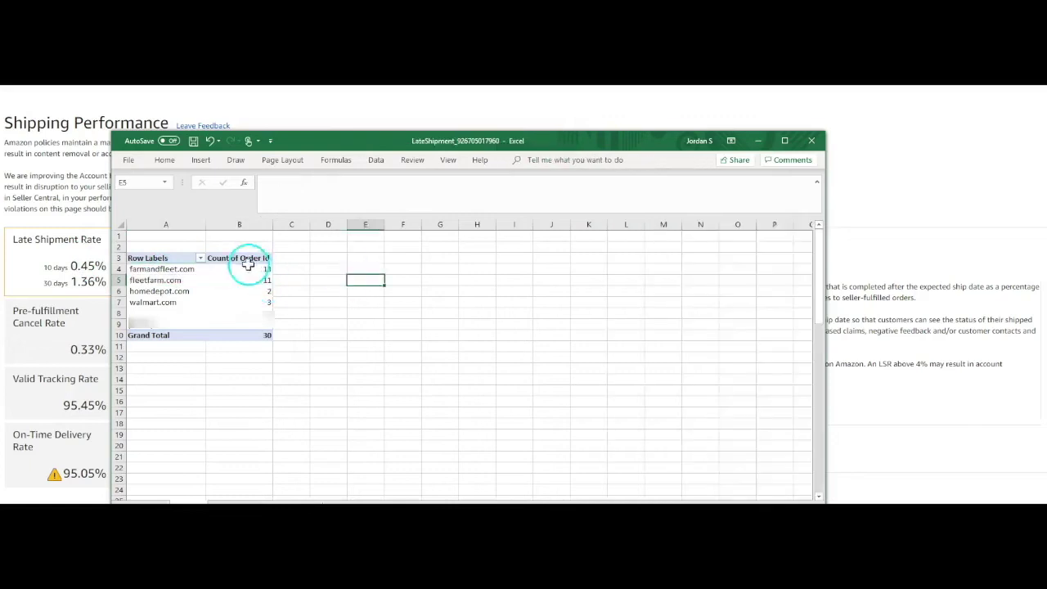
drag(168, 270, 266, 283)
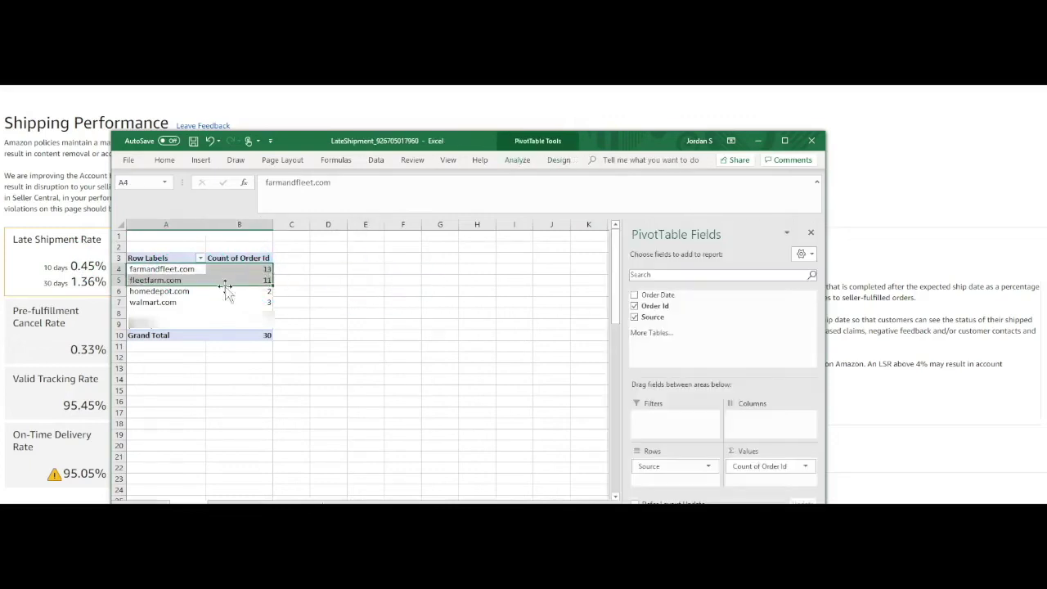
drag(147, 293, 254, 305)
click(160, 291)
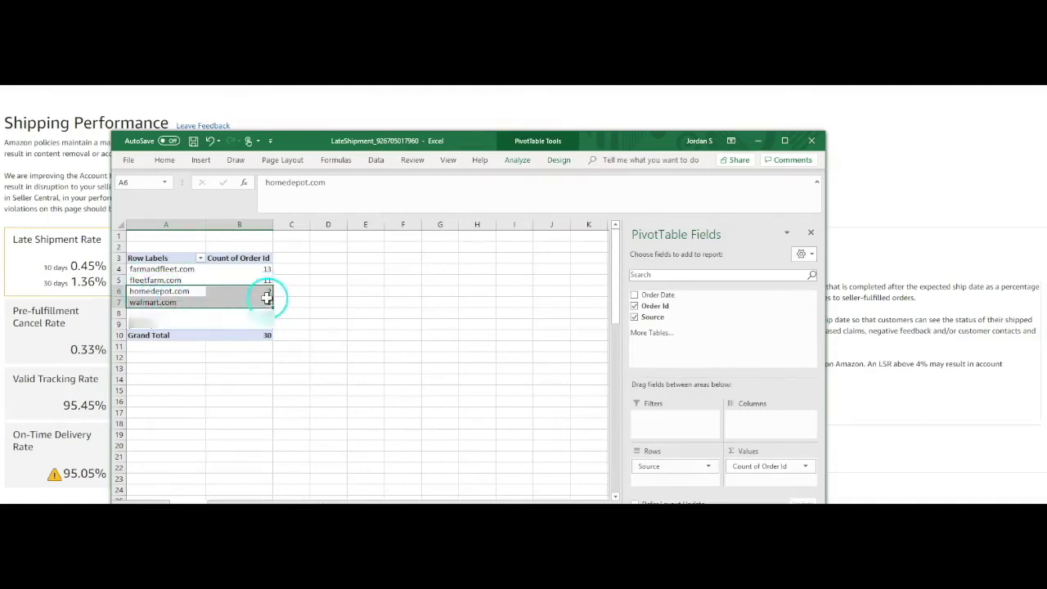
click(335, 301)
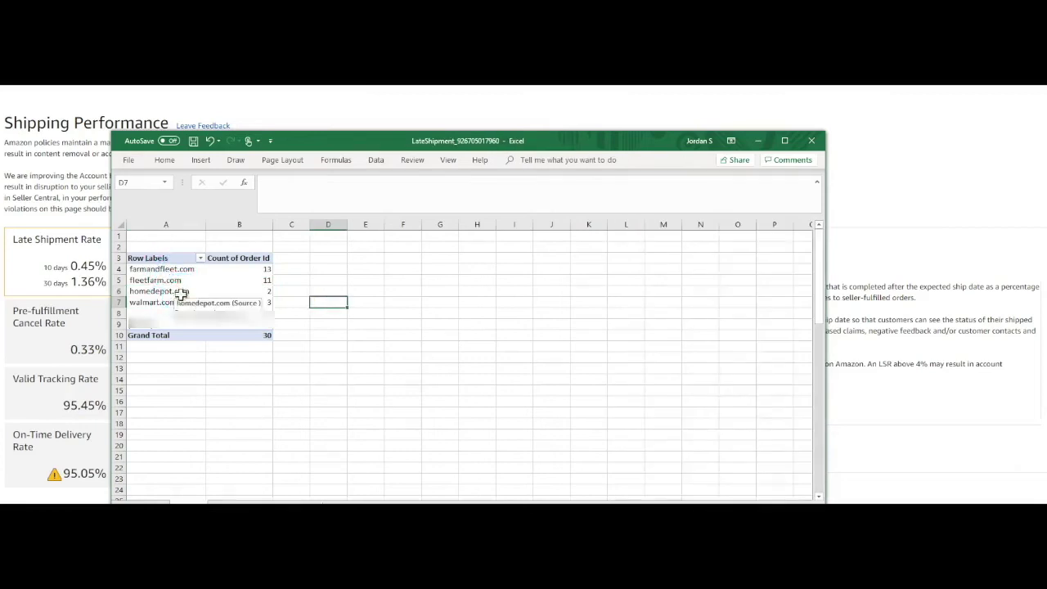
drag(181, 293, 180, 302)
mouse_move(263, 297)
mouse_down()
mouse_move(182, 292)
mouse_move(258, 302)
mouse_up()
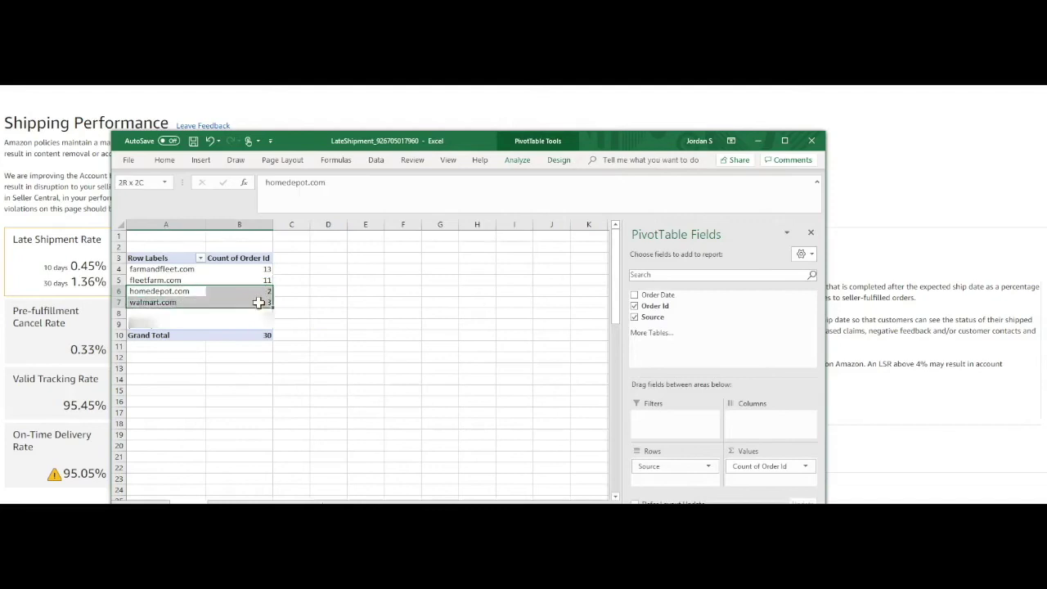
click(369, 311)
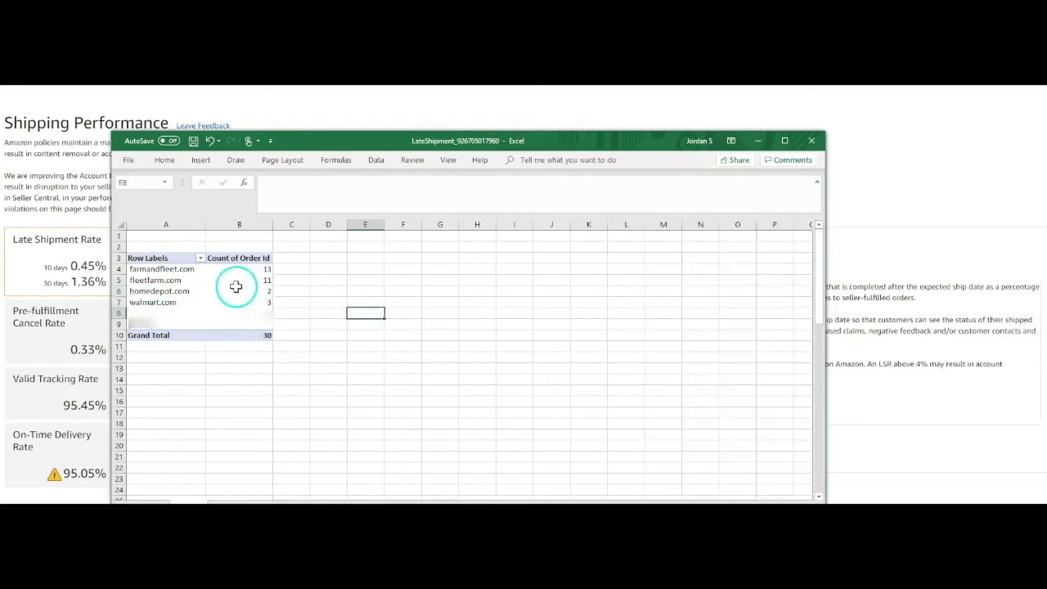
click(175, 270)
drag(174, 270, 265, 274)
click(346, 283)
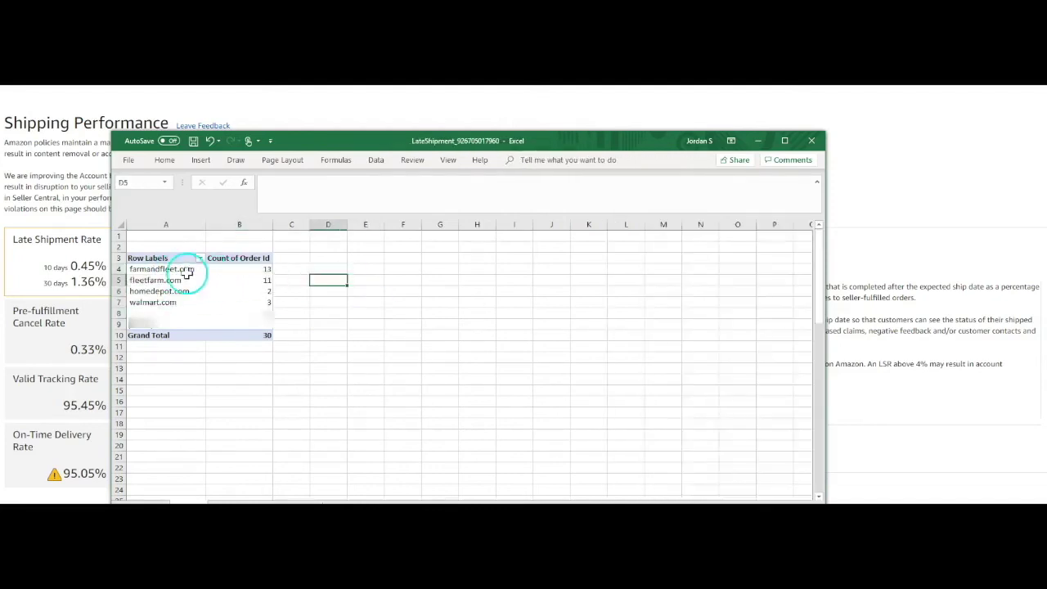
drag(187, 271, 255, 279)
click(384, 288)
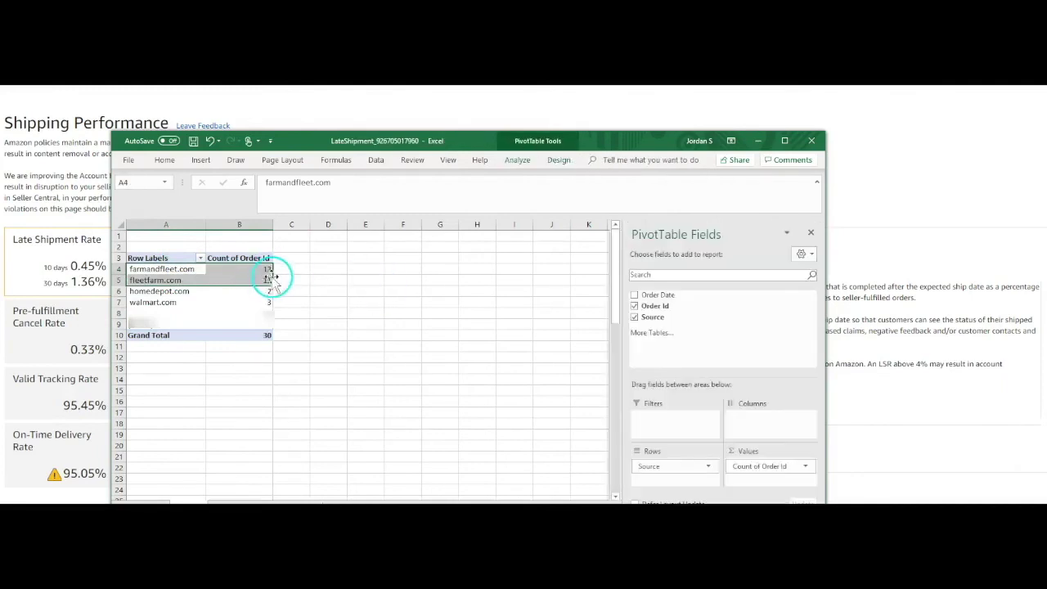